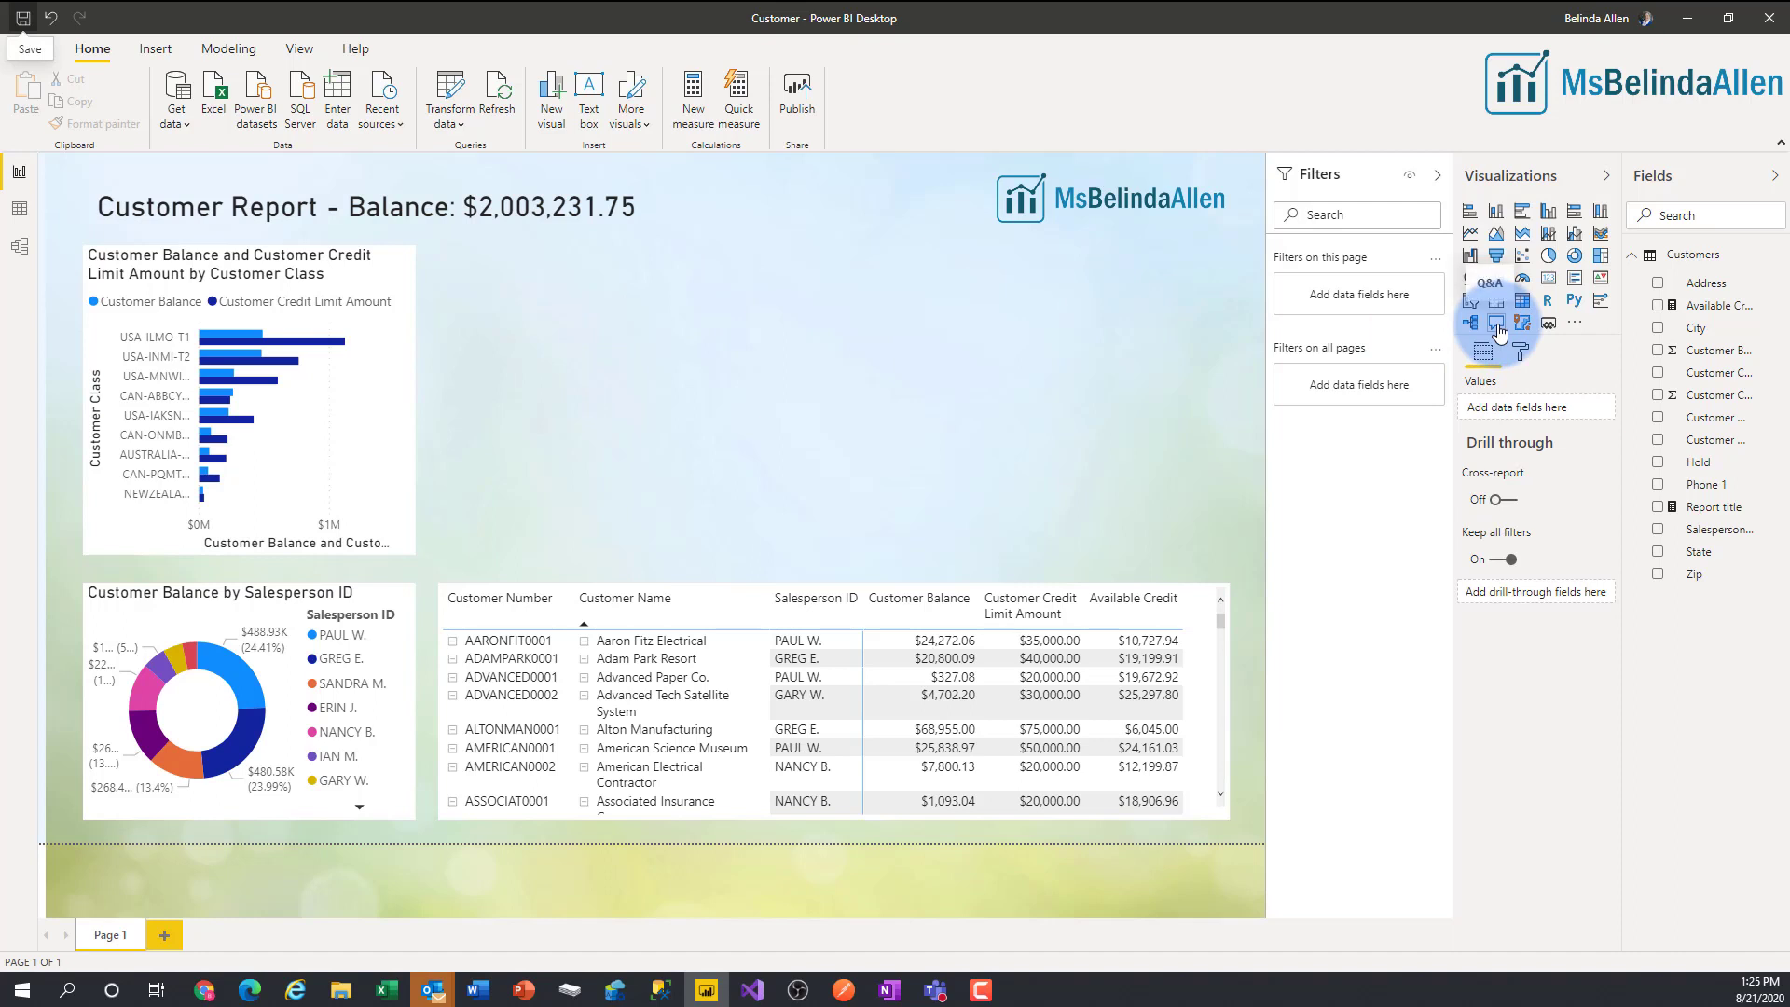
- Insert a Q&A visual beside the Customer Class chart and widen it to line up with the table
left_click(156, 50)
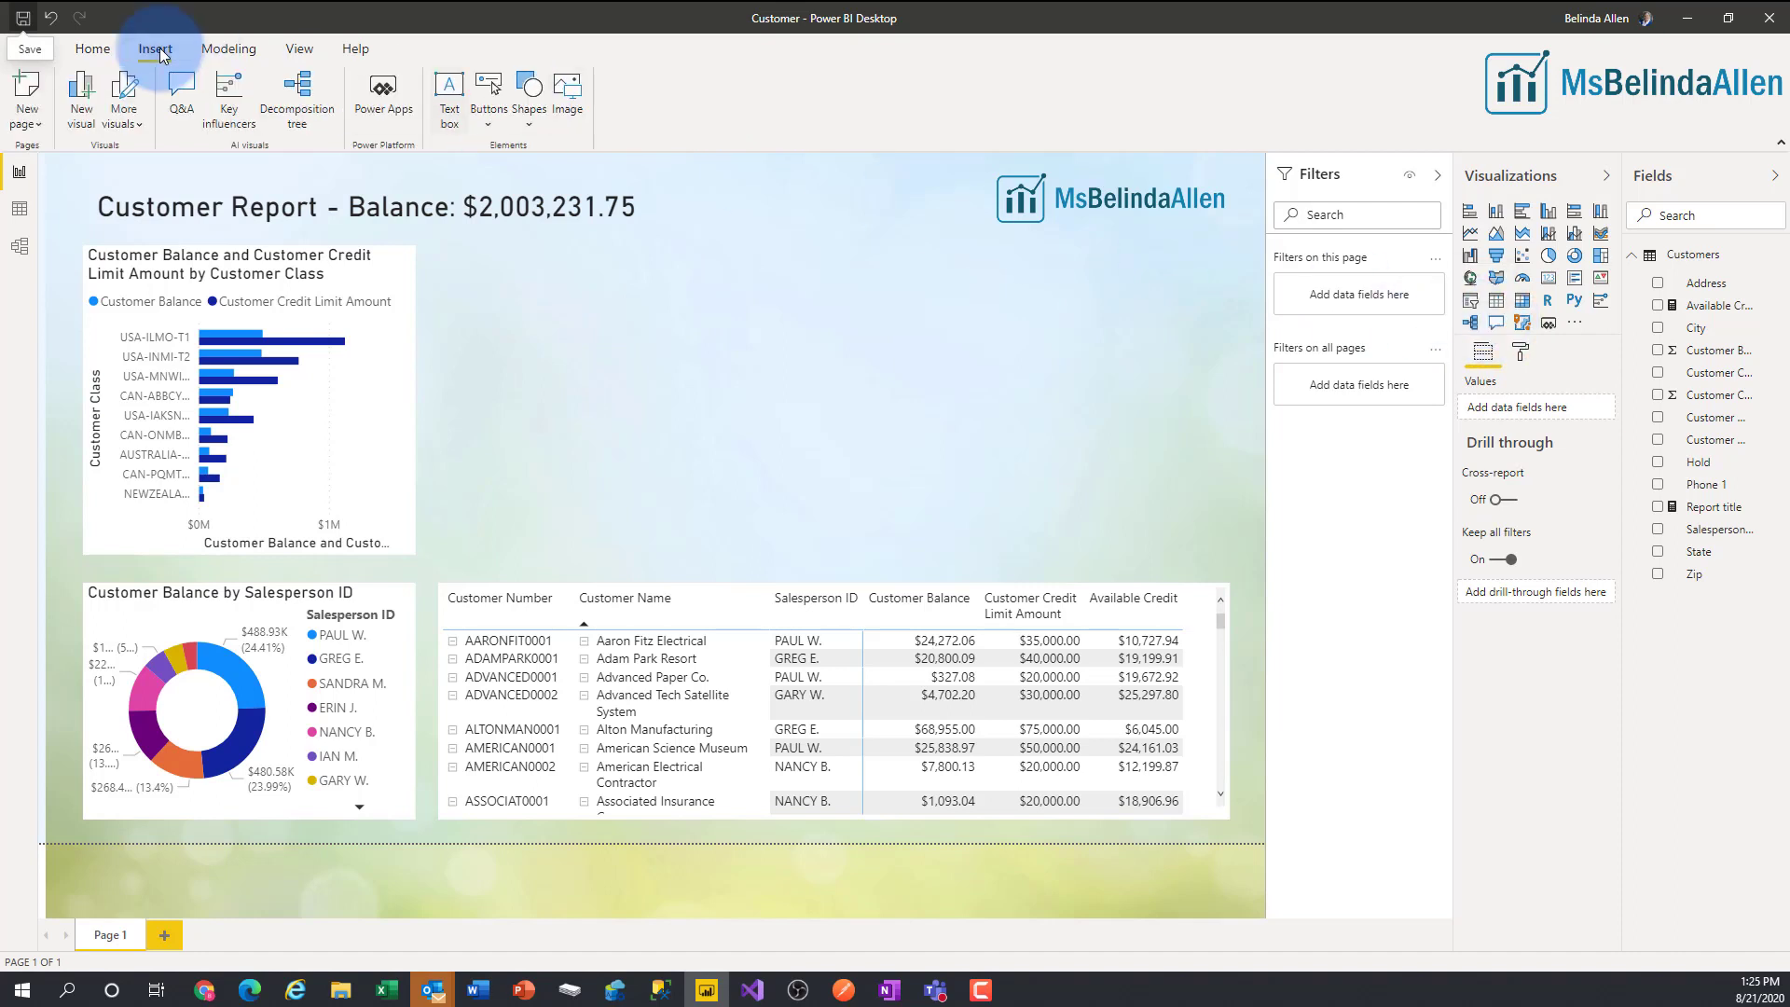
left_click(177, 91)
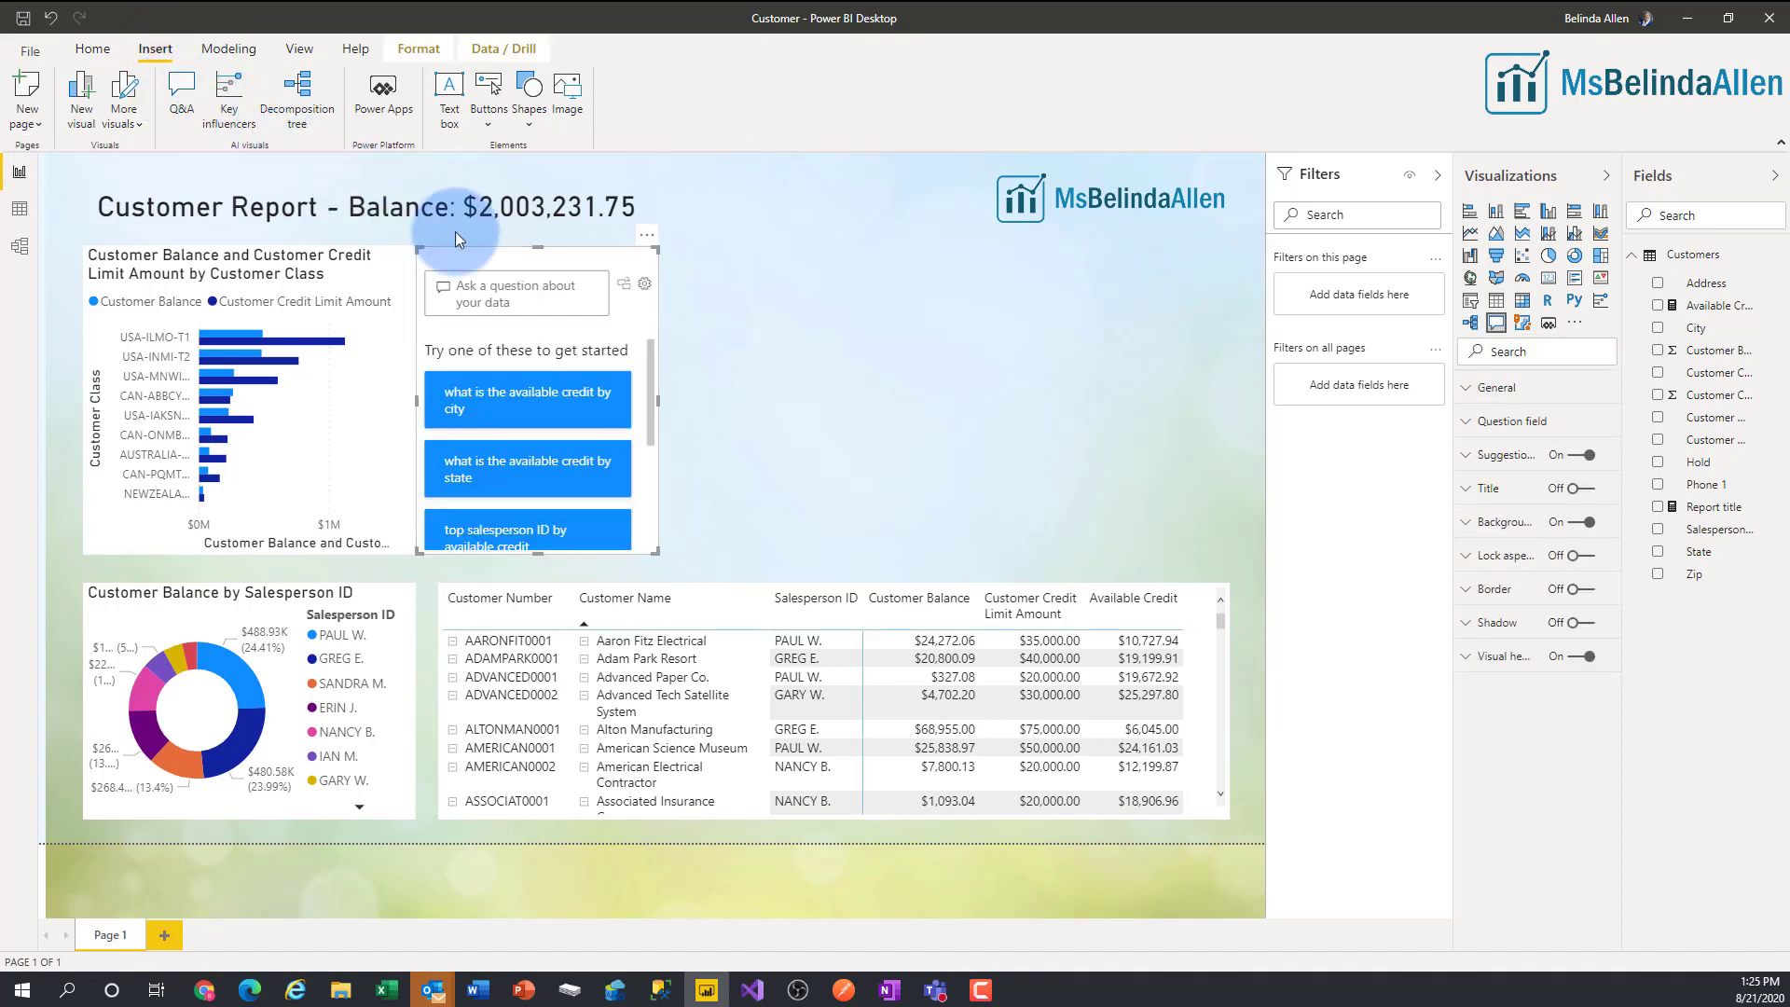
left_click_drag(489, 248, 512, 245)
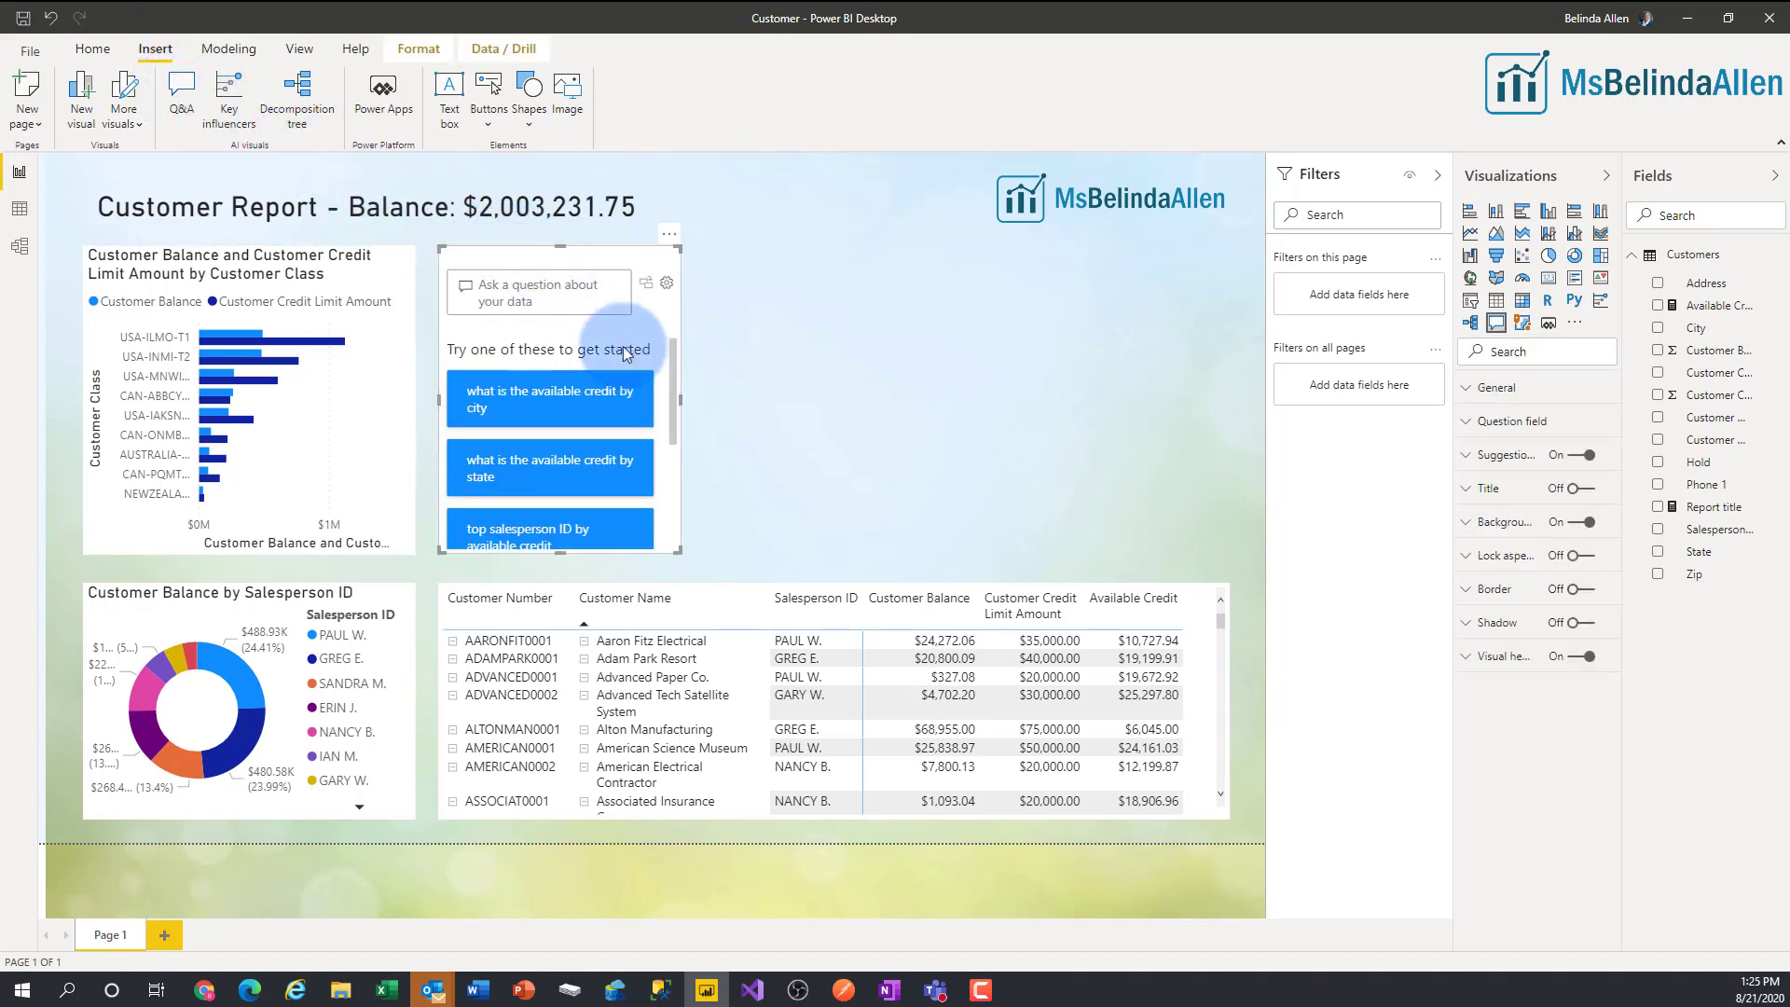
left_click_drag(680, 400, 1229, 477)
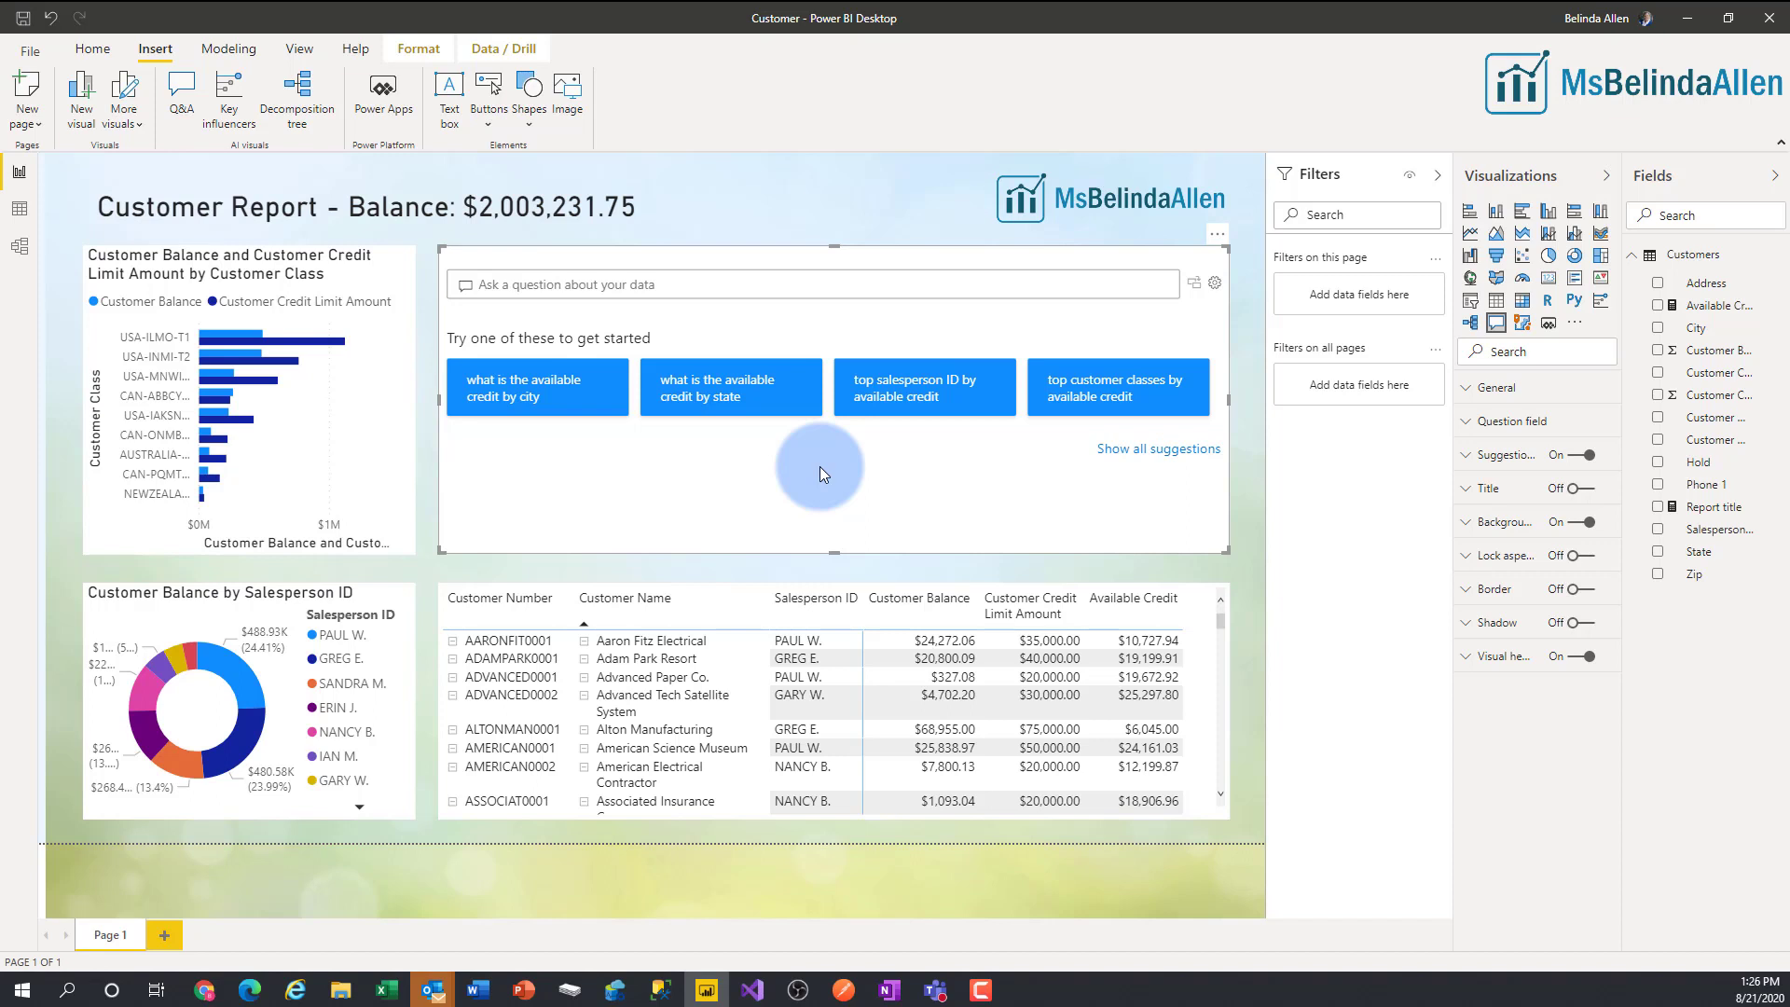
- Ask the Q&A visual 'show available balance by customer name' to chart balance per customer
left_click(528, 285)
type("show available balance by customer")
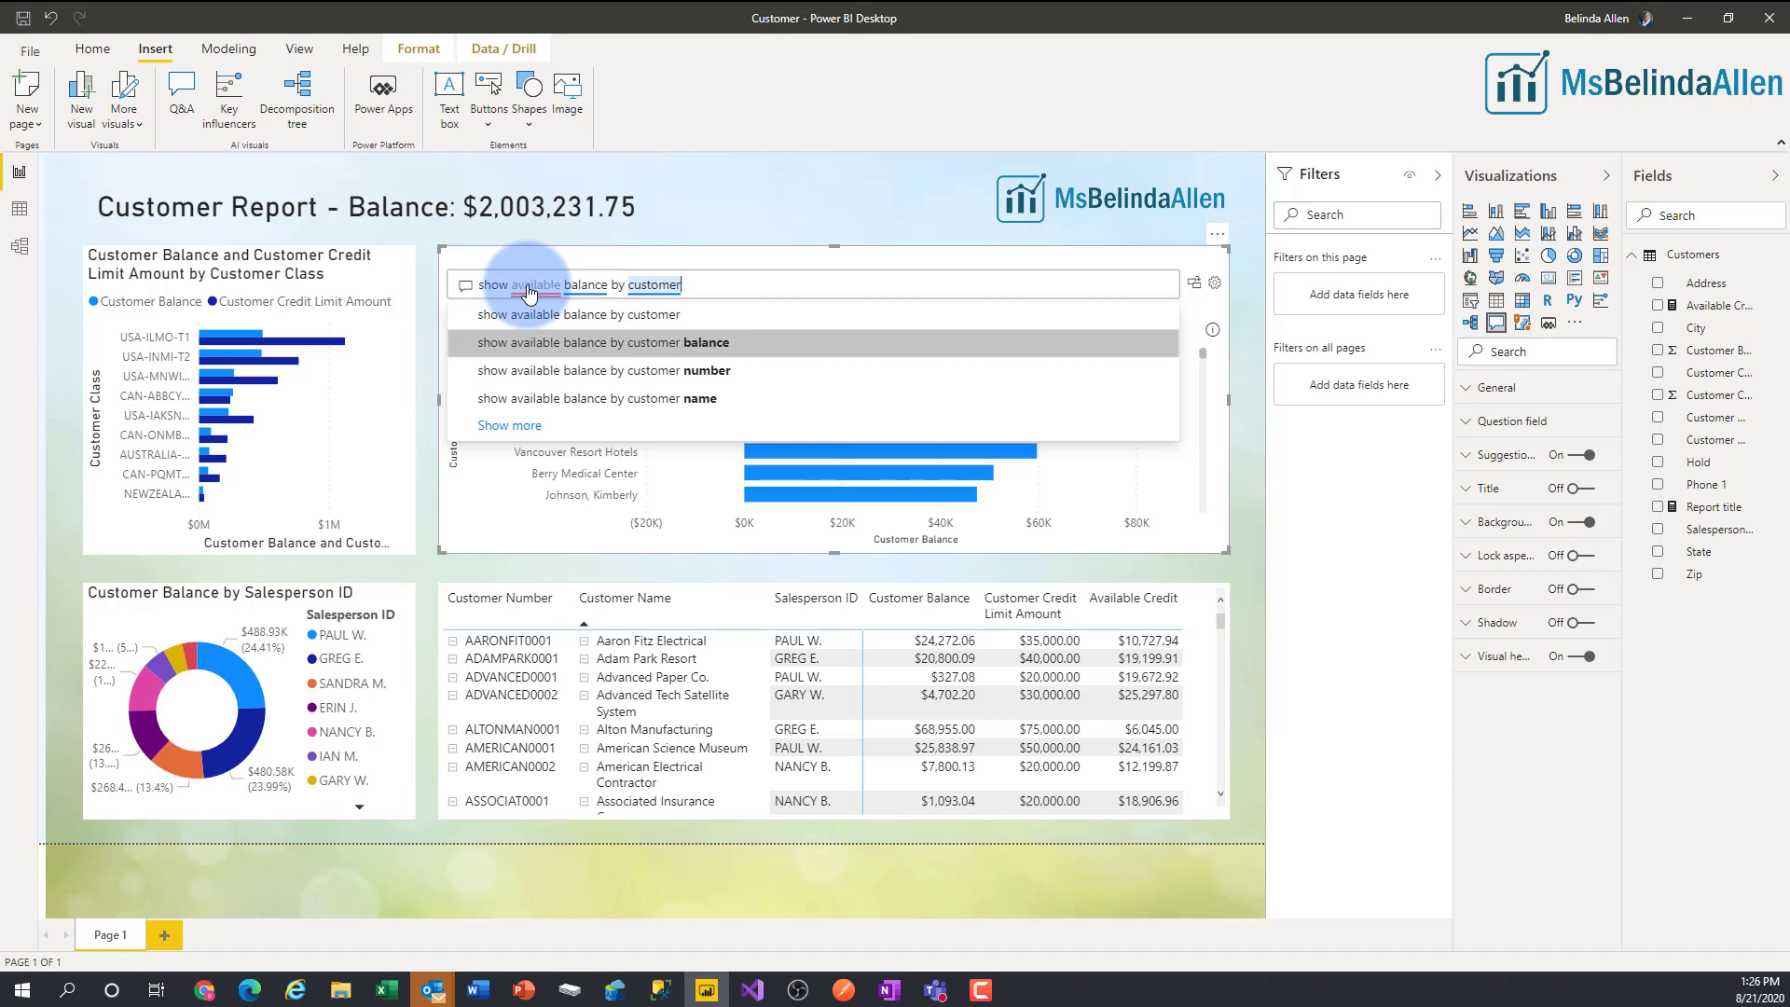
left_click(562, 398)
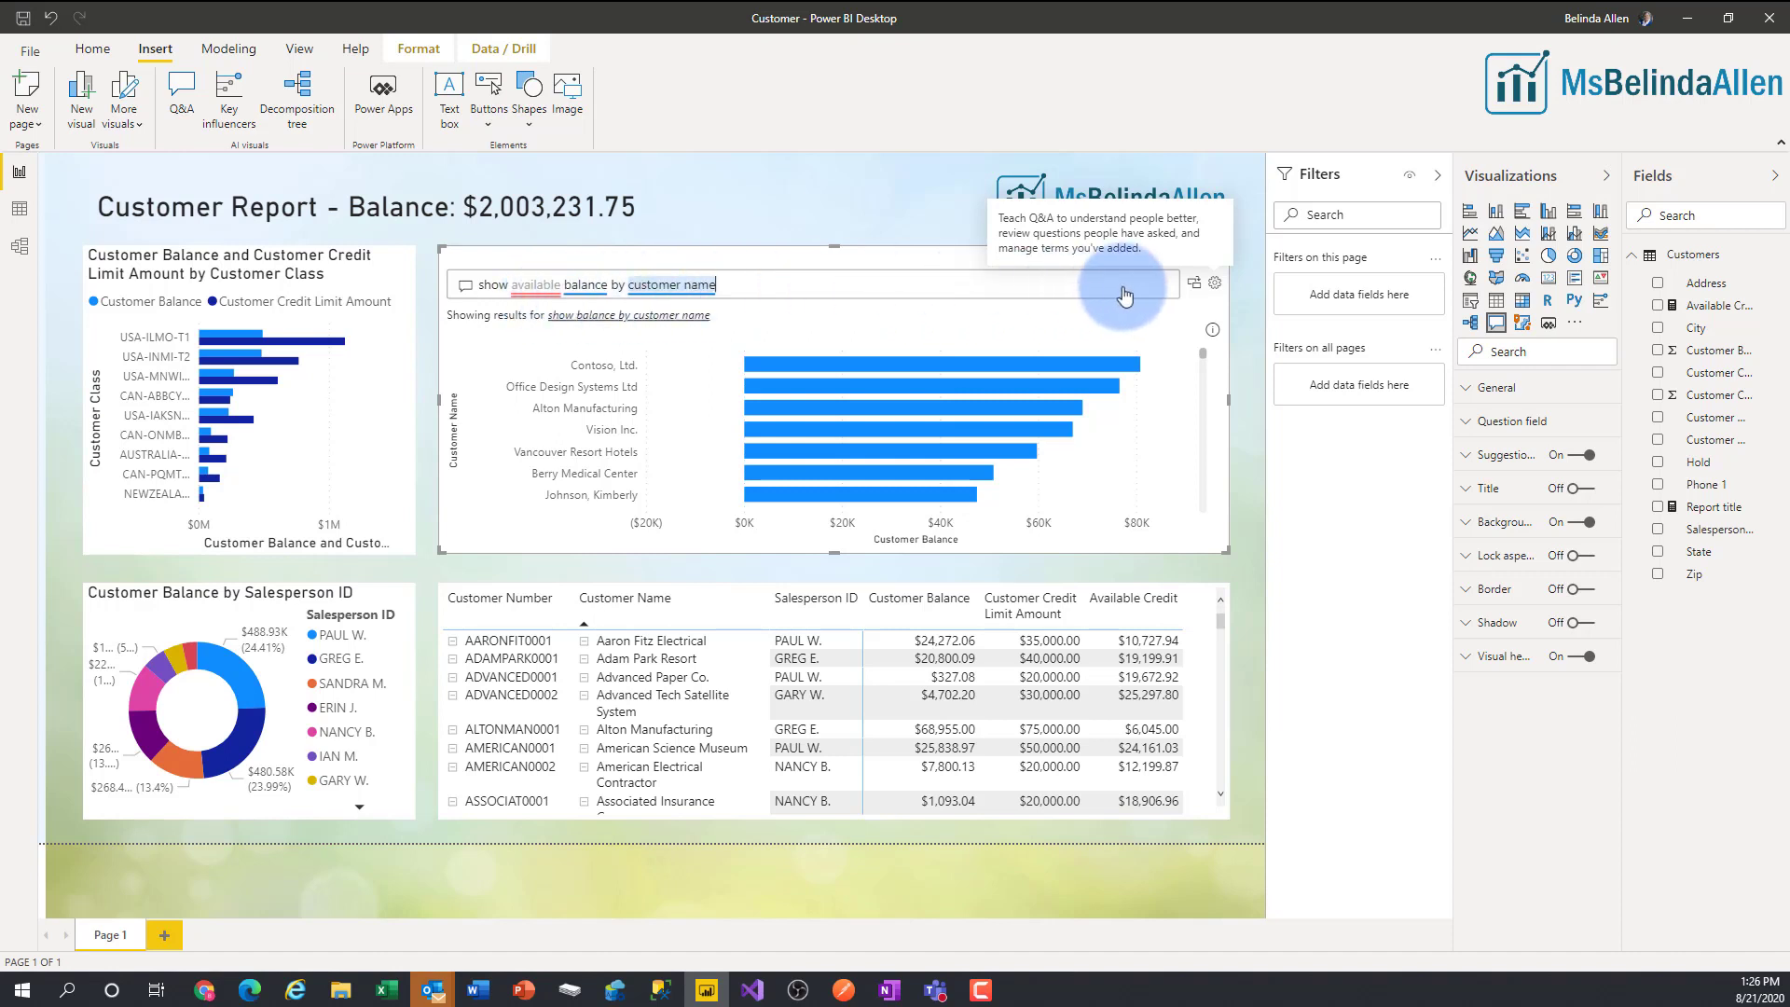
left_click(1216, 287)
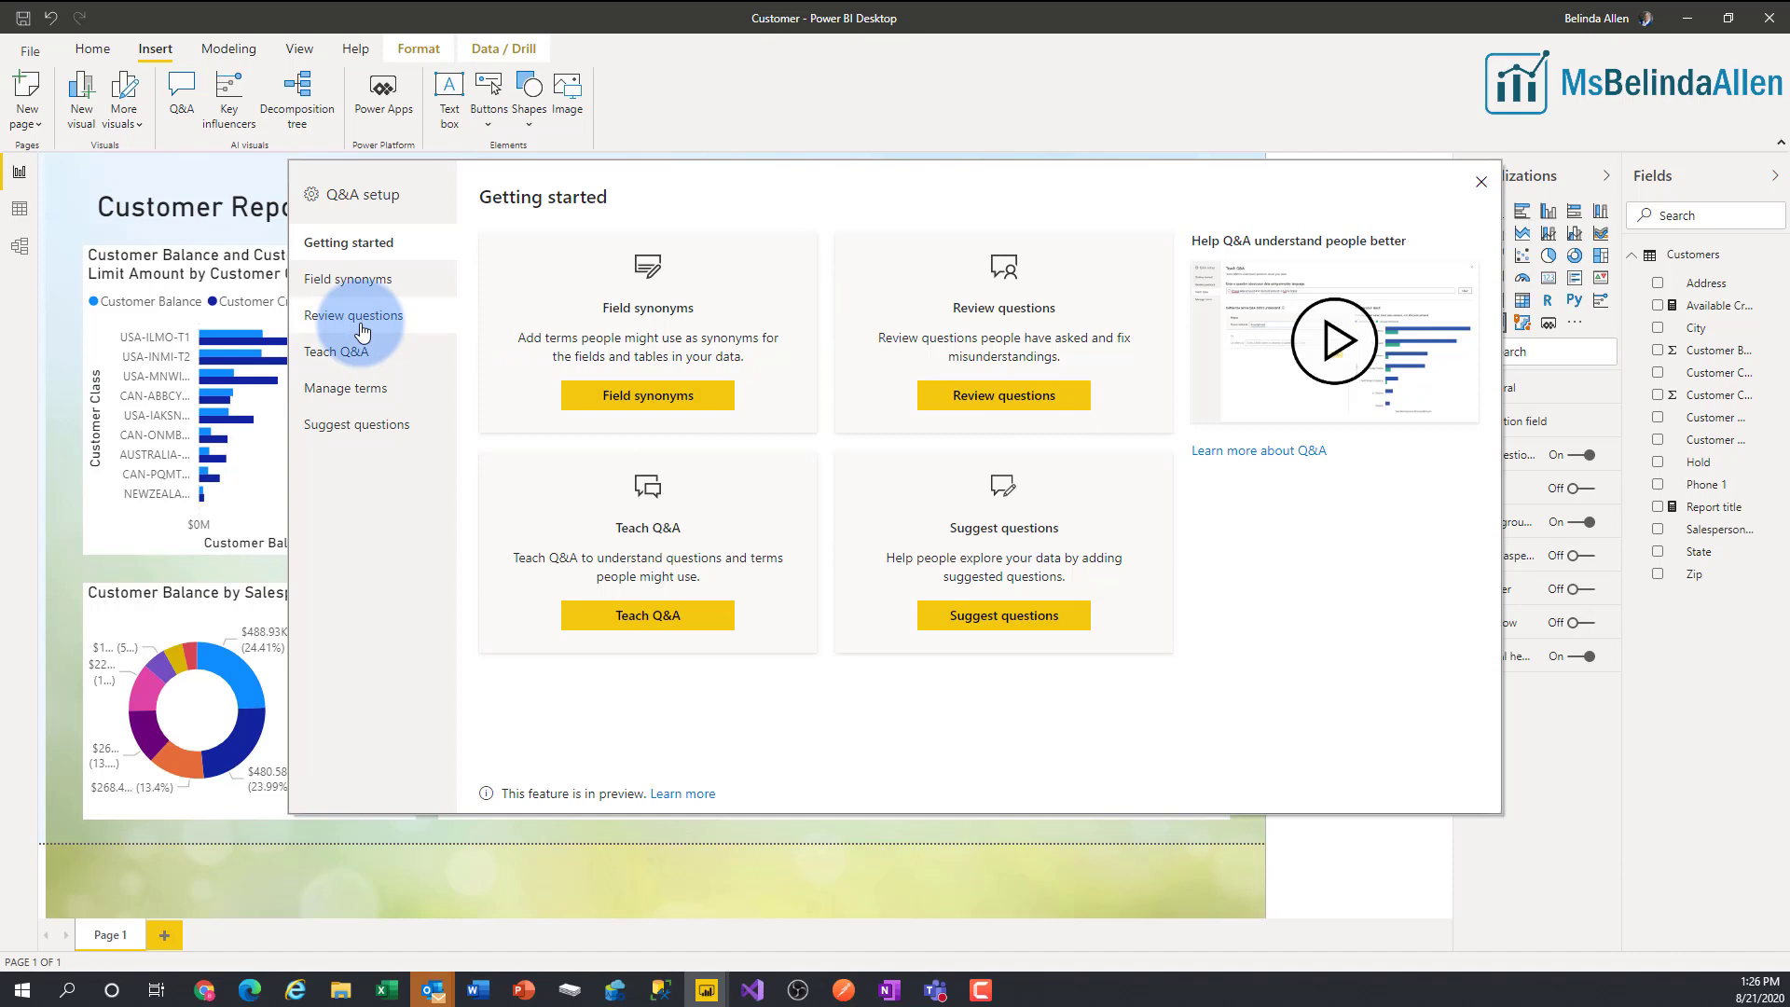
- In Q&A setup, add 'available balance' as a synonym for the Customers table's Available Credit field
left_click(337, 352)
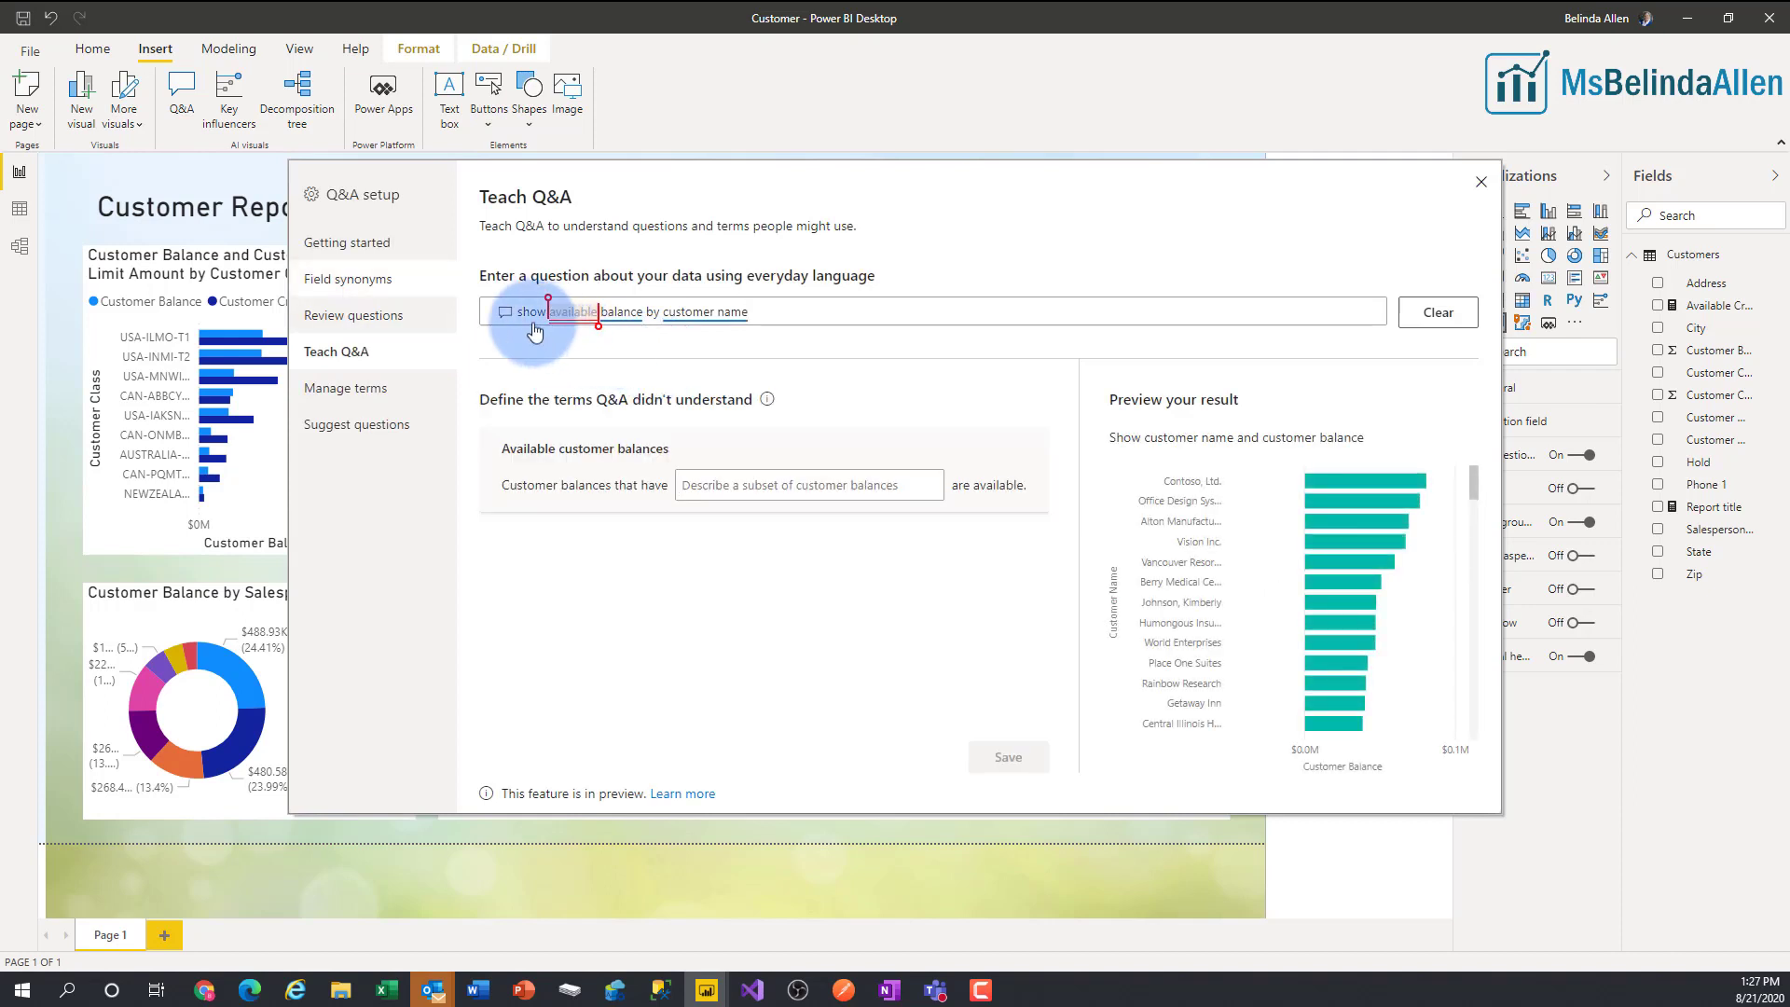
left_click(360, 282)
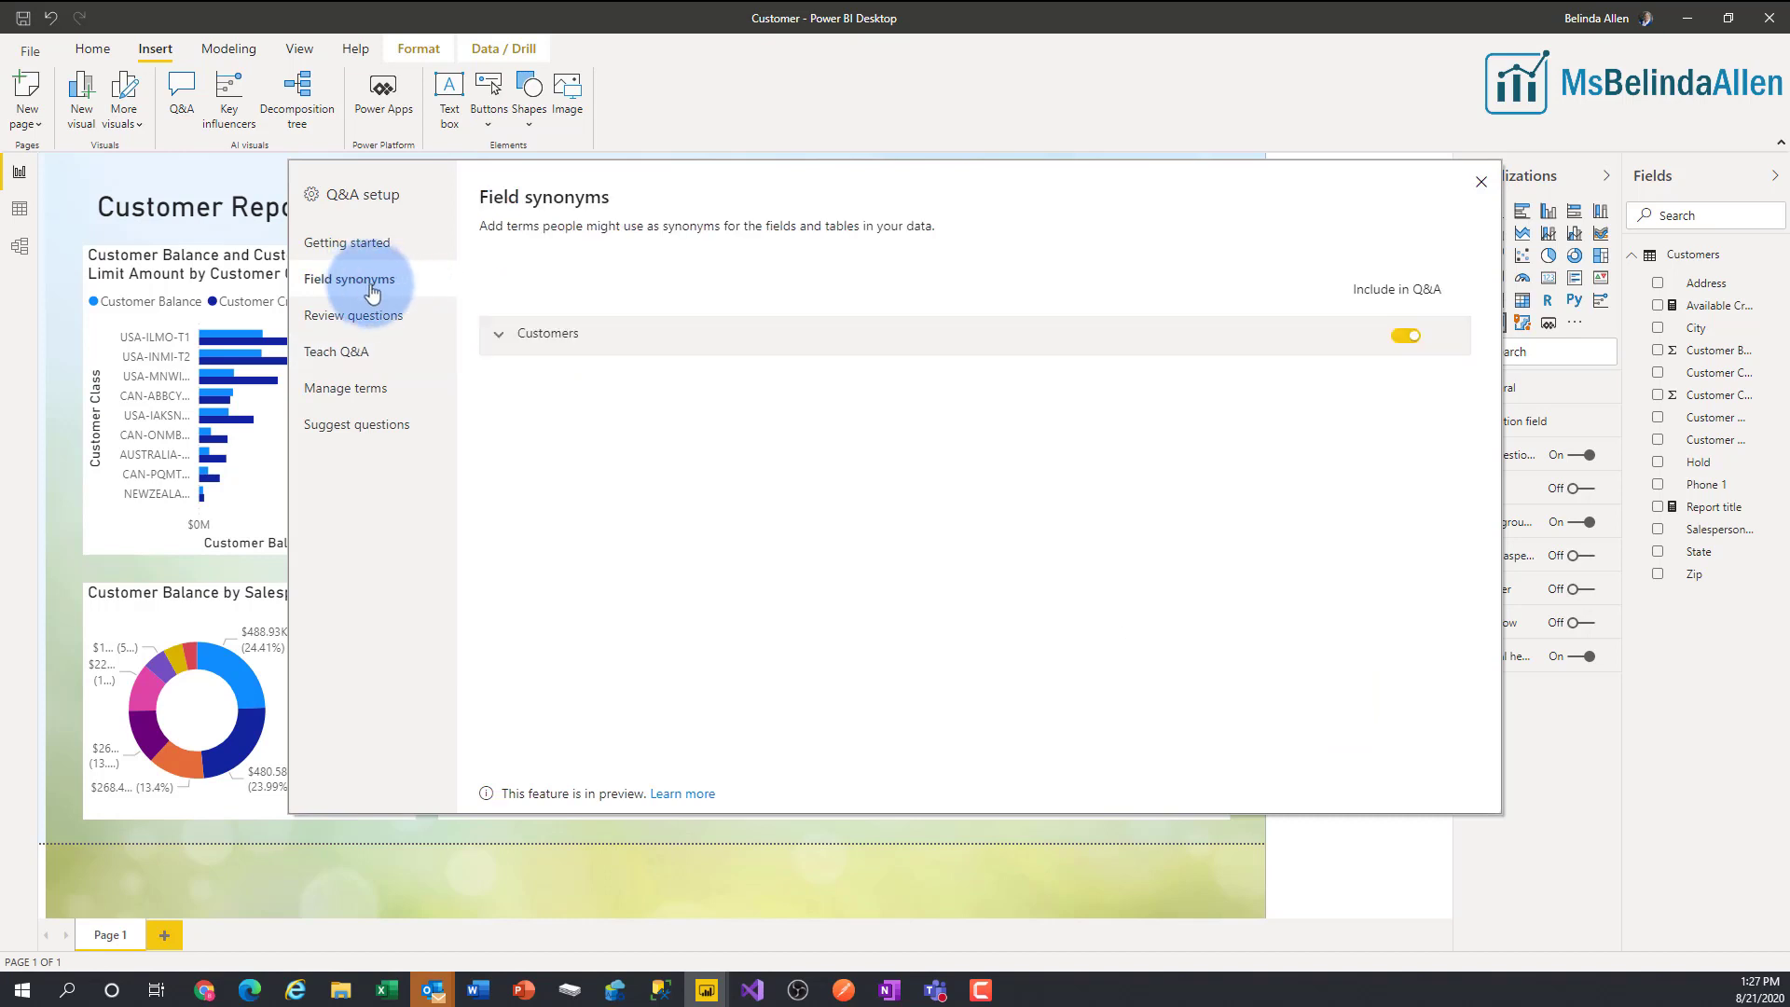
left_click(497, 335)
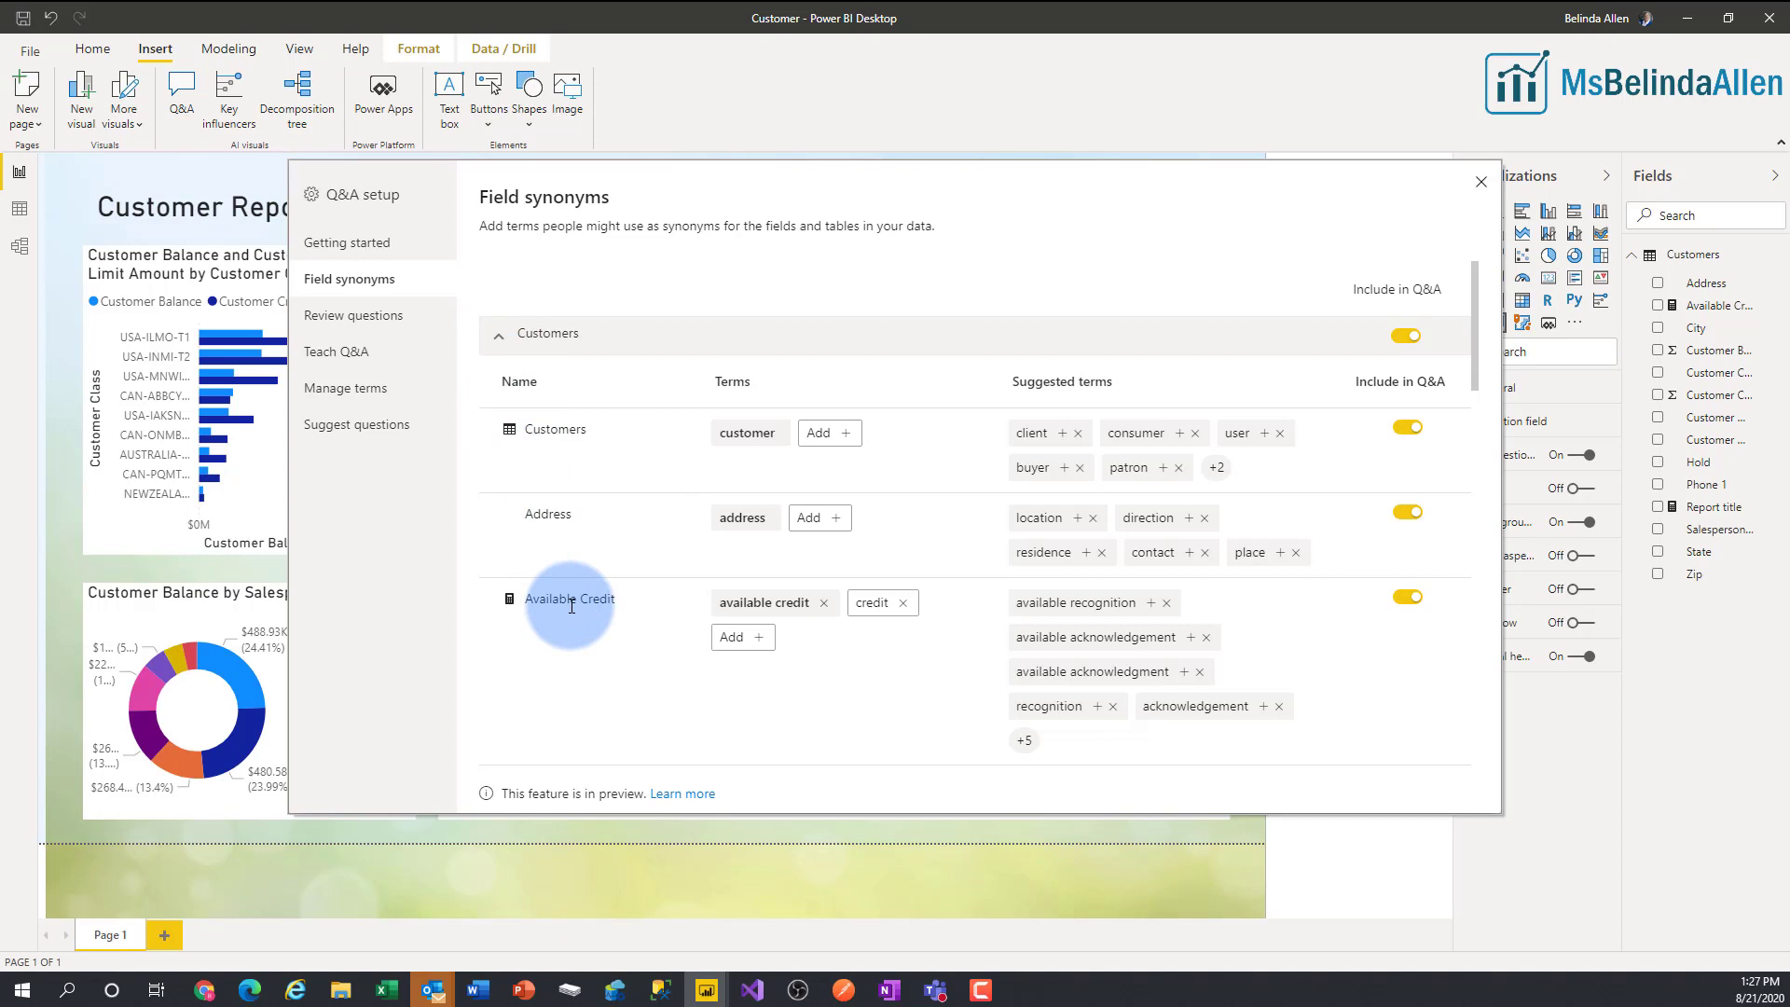
left_click(760, 642)
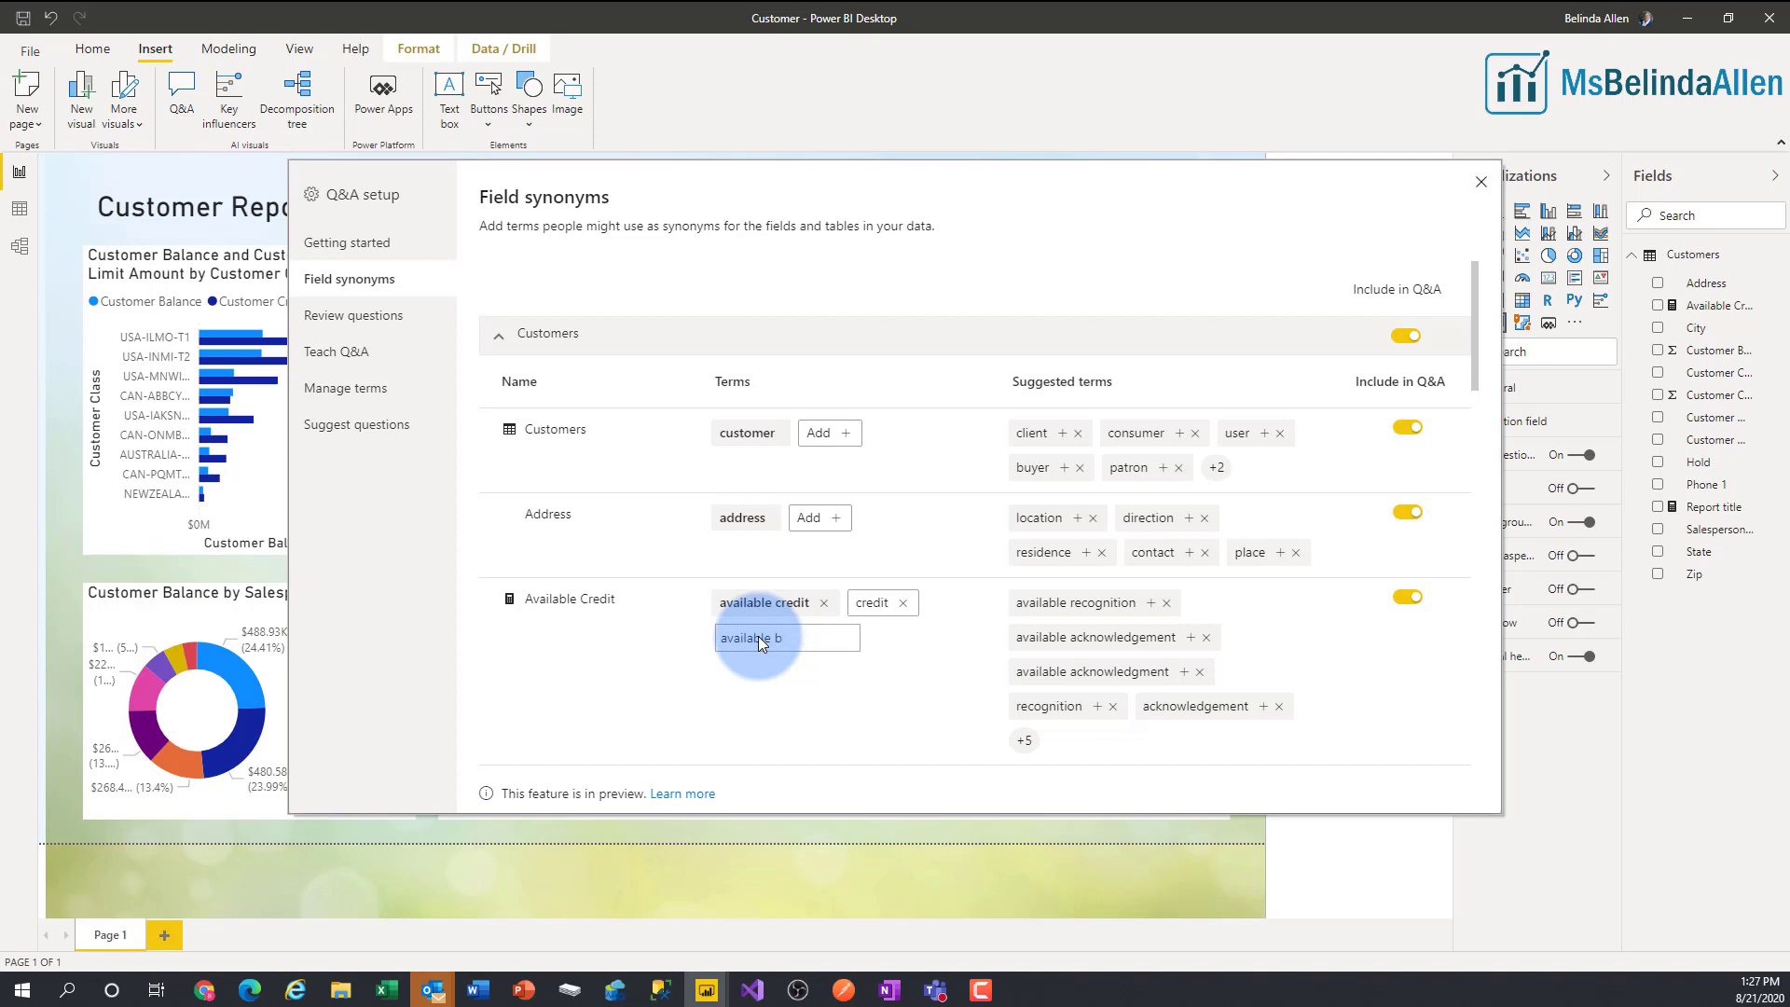
key("Return")
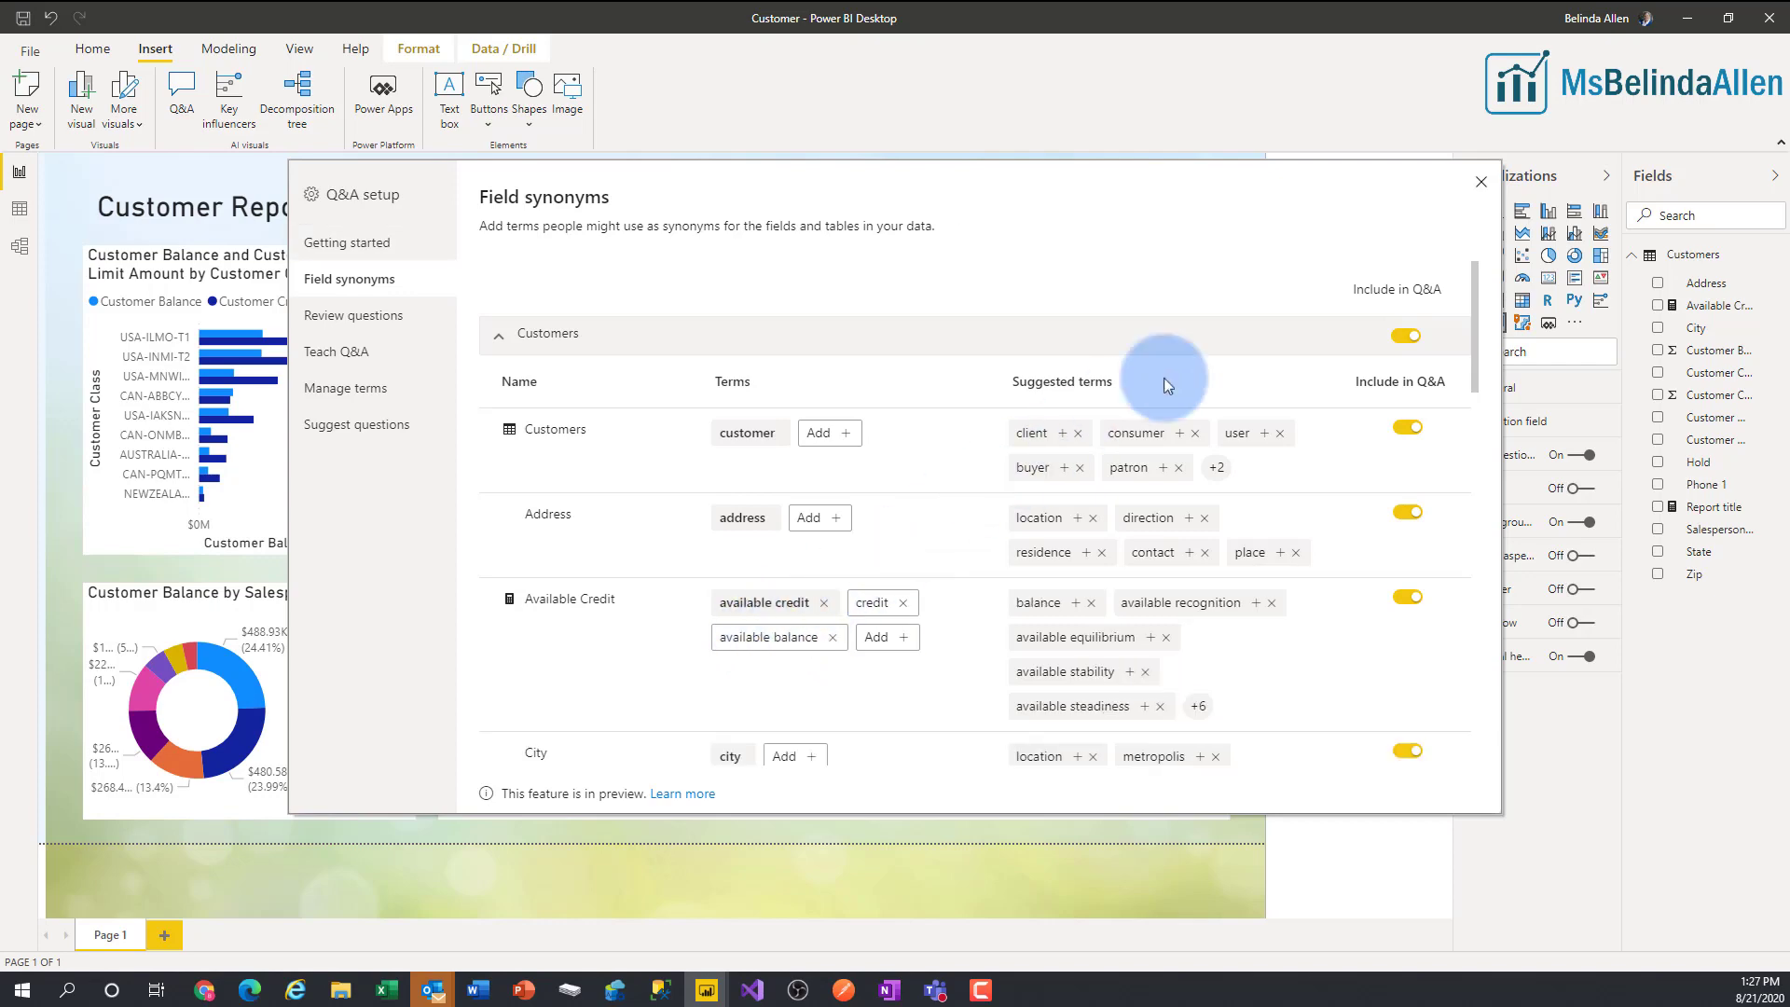
left_click(1479, 185)
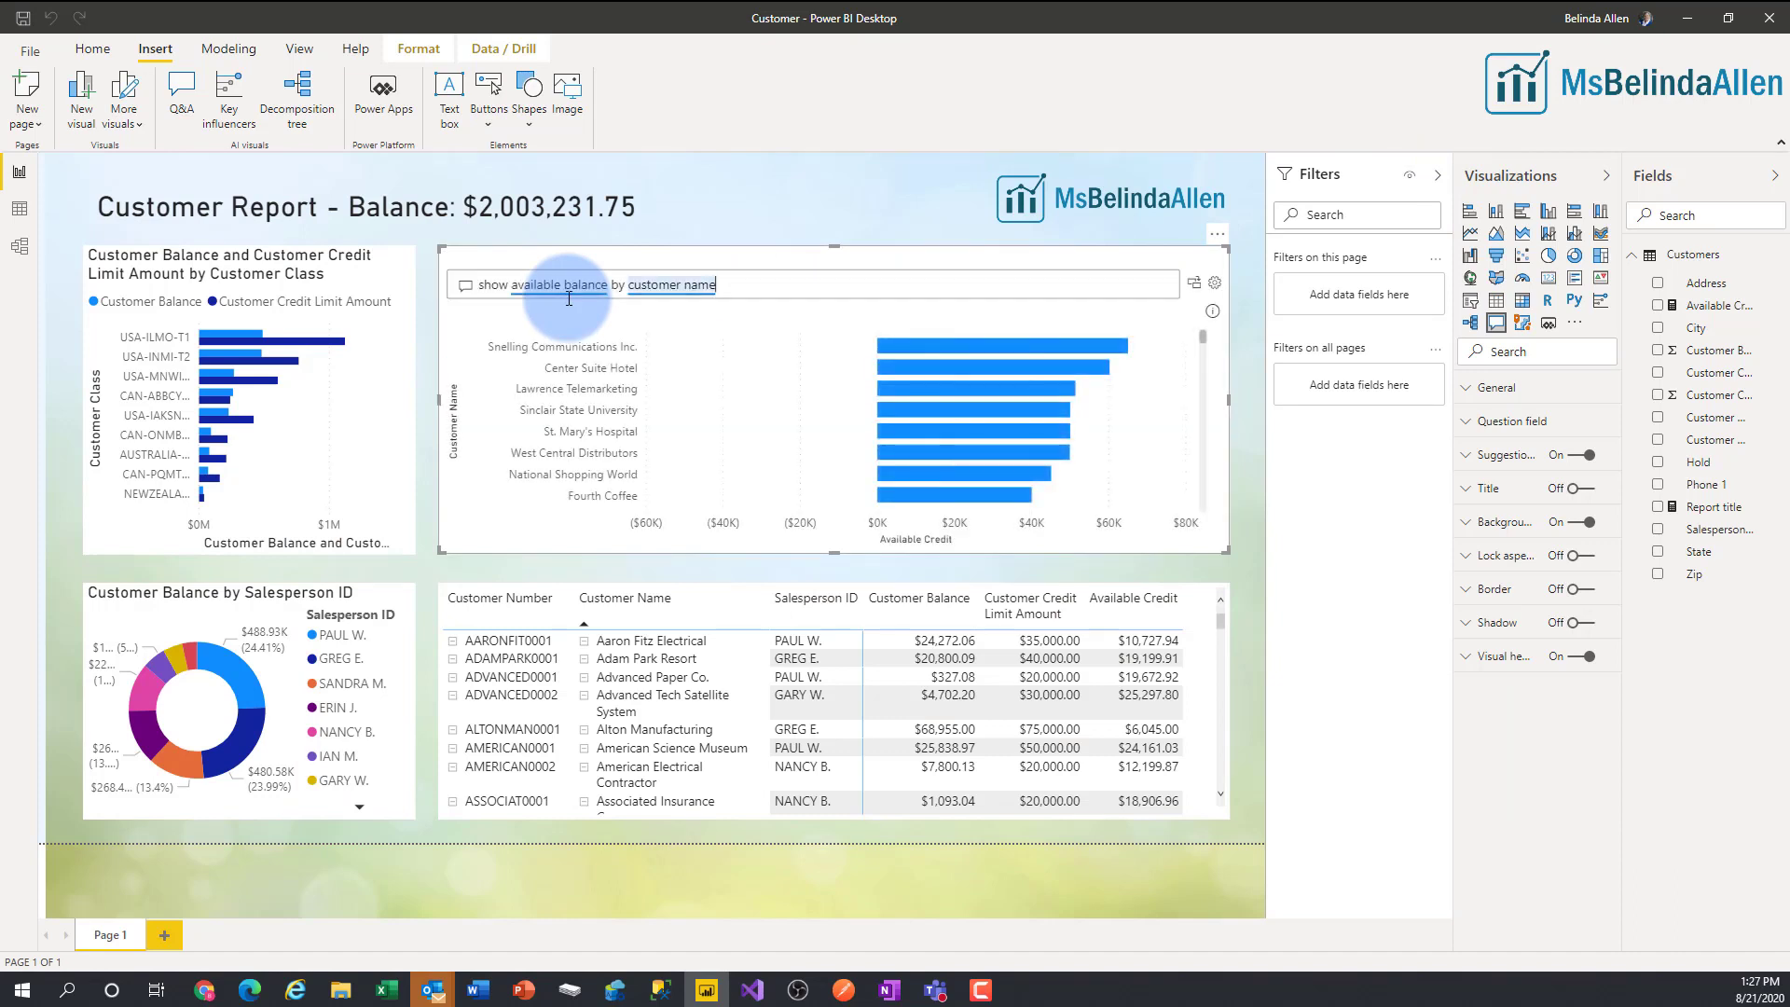
- Replace 'customer name' with 'bubba' in the Q&A question, which returns a $1.78M Available Credit total
left_click_drag(629, 285, 715, 306)
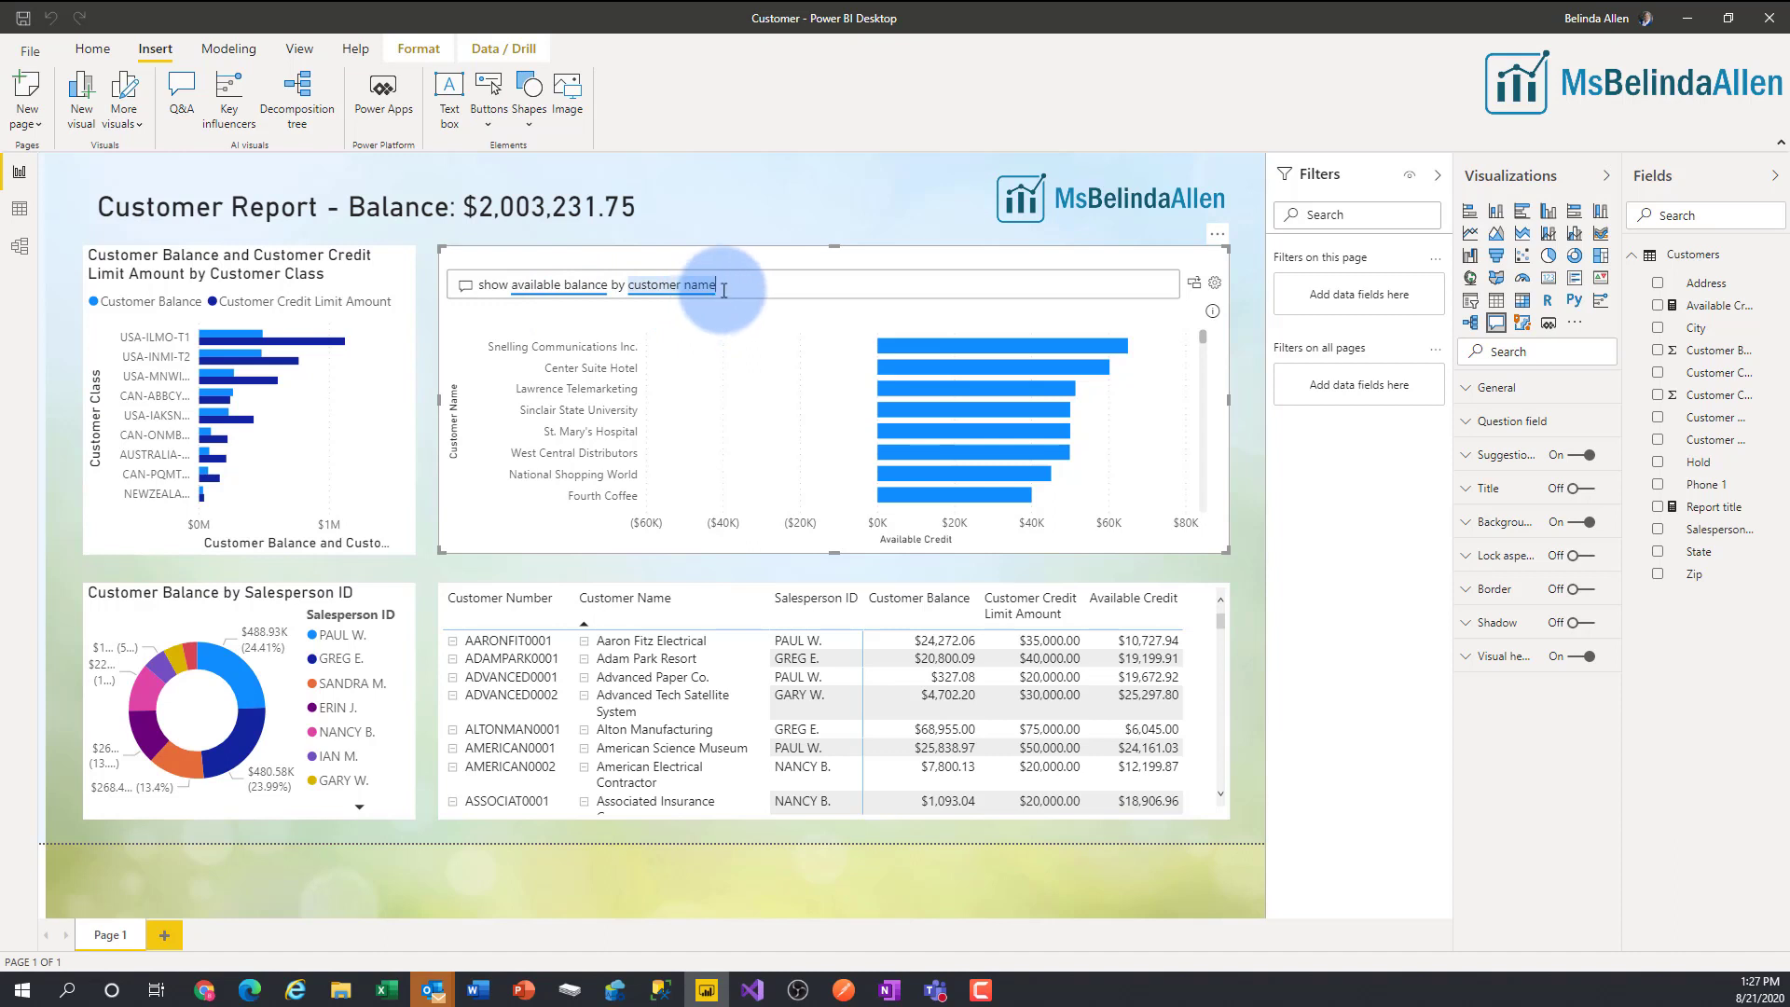
left_click_drag(715, 298, 632, 301)
type("bubba")
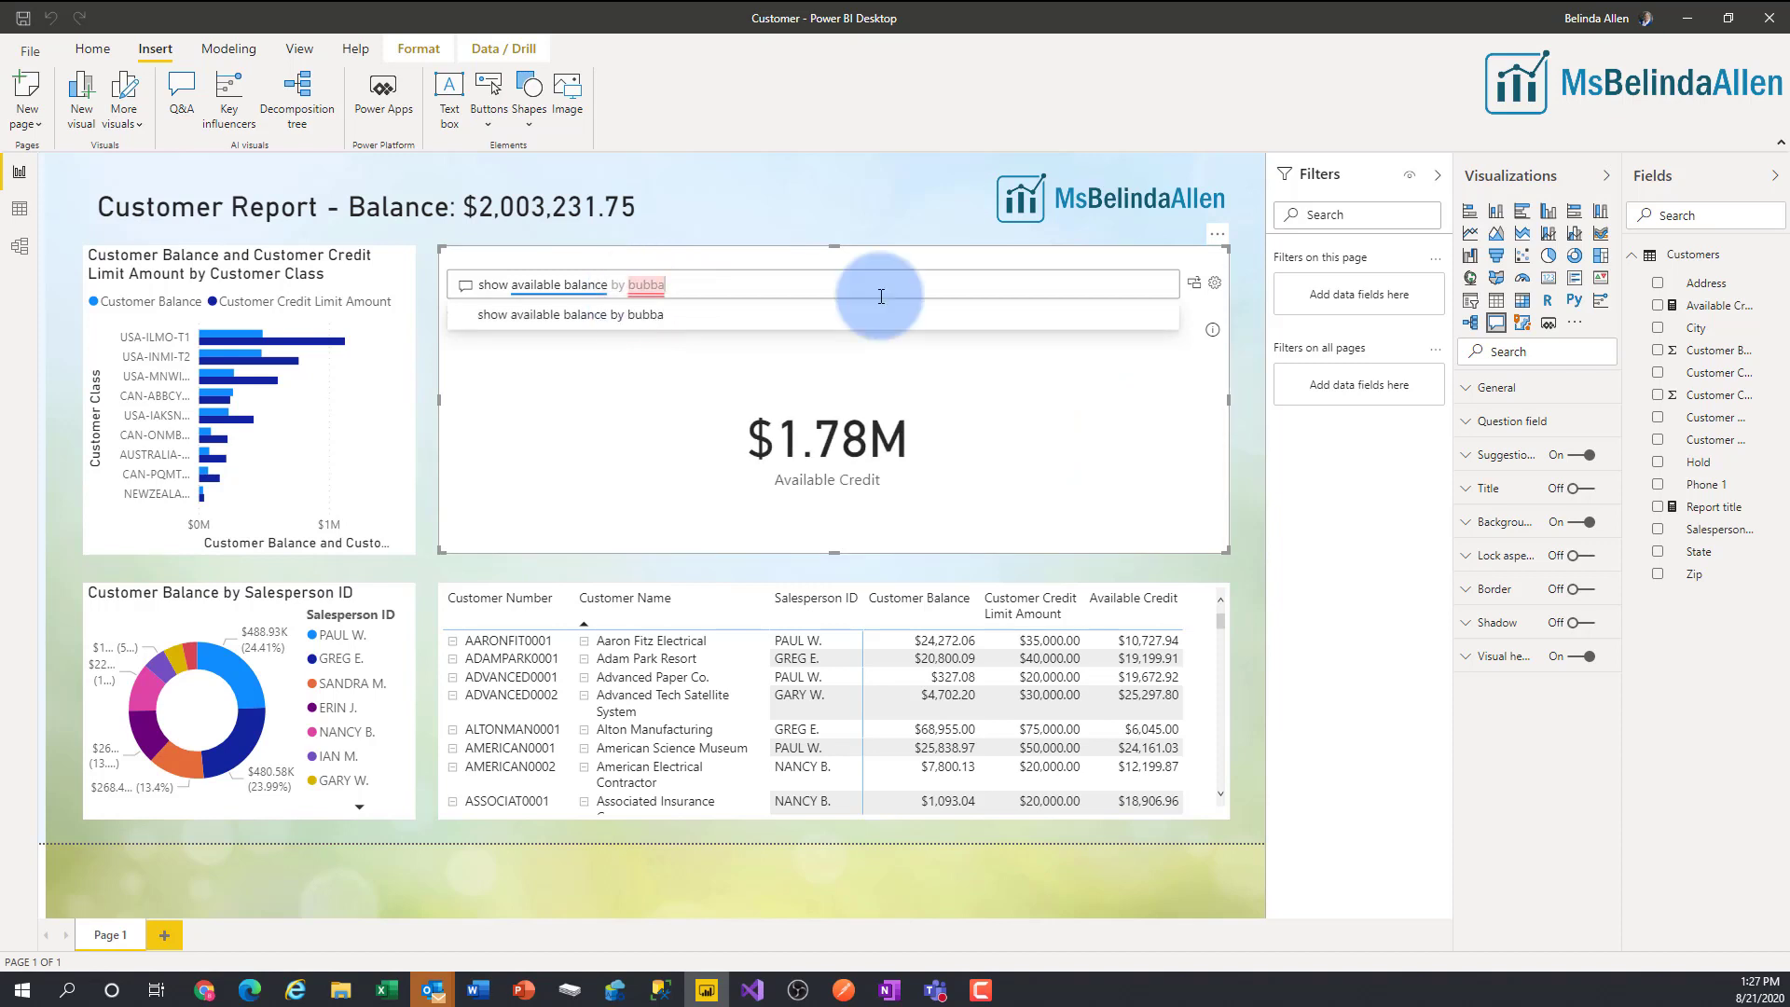
left_click(1213, 283)
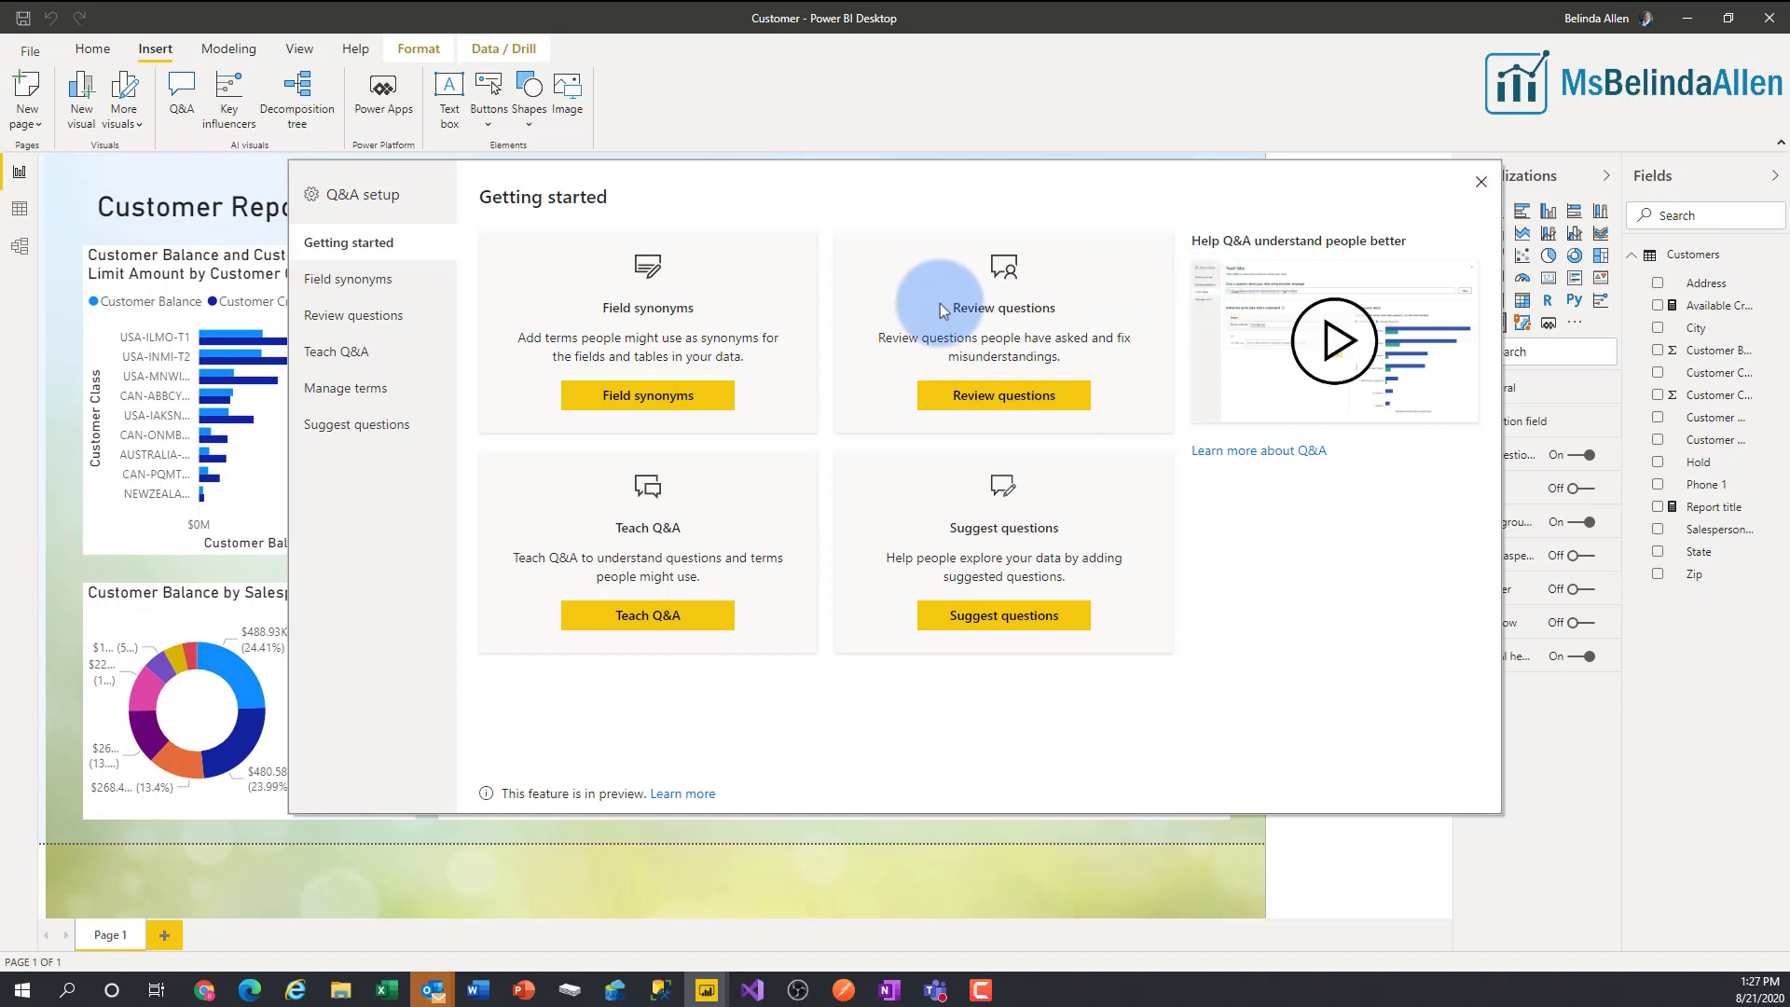
- Teach Q&A that 'bubba' refers to customers and save the definition
left_click(358, 359)
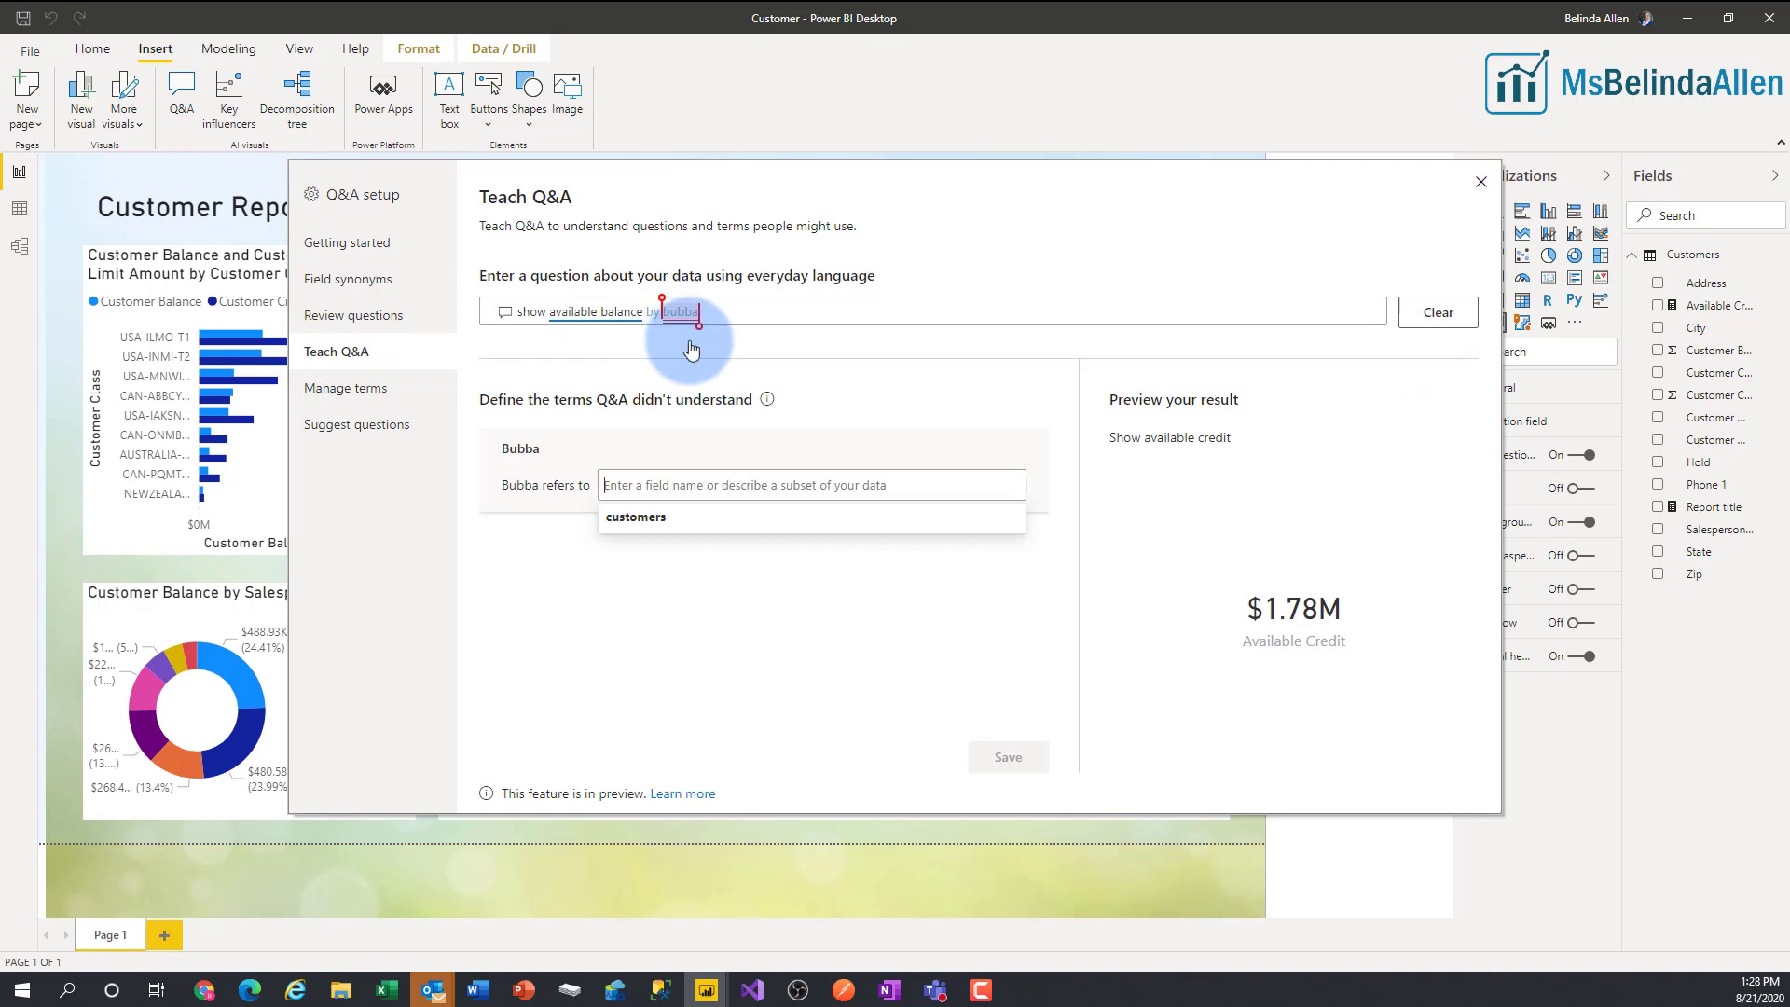
left_click(664, 533)
left_click(1010, 760)
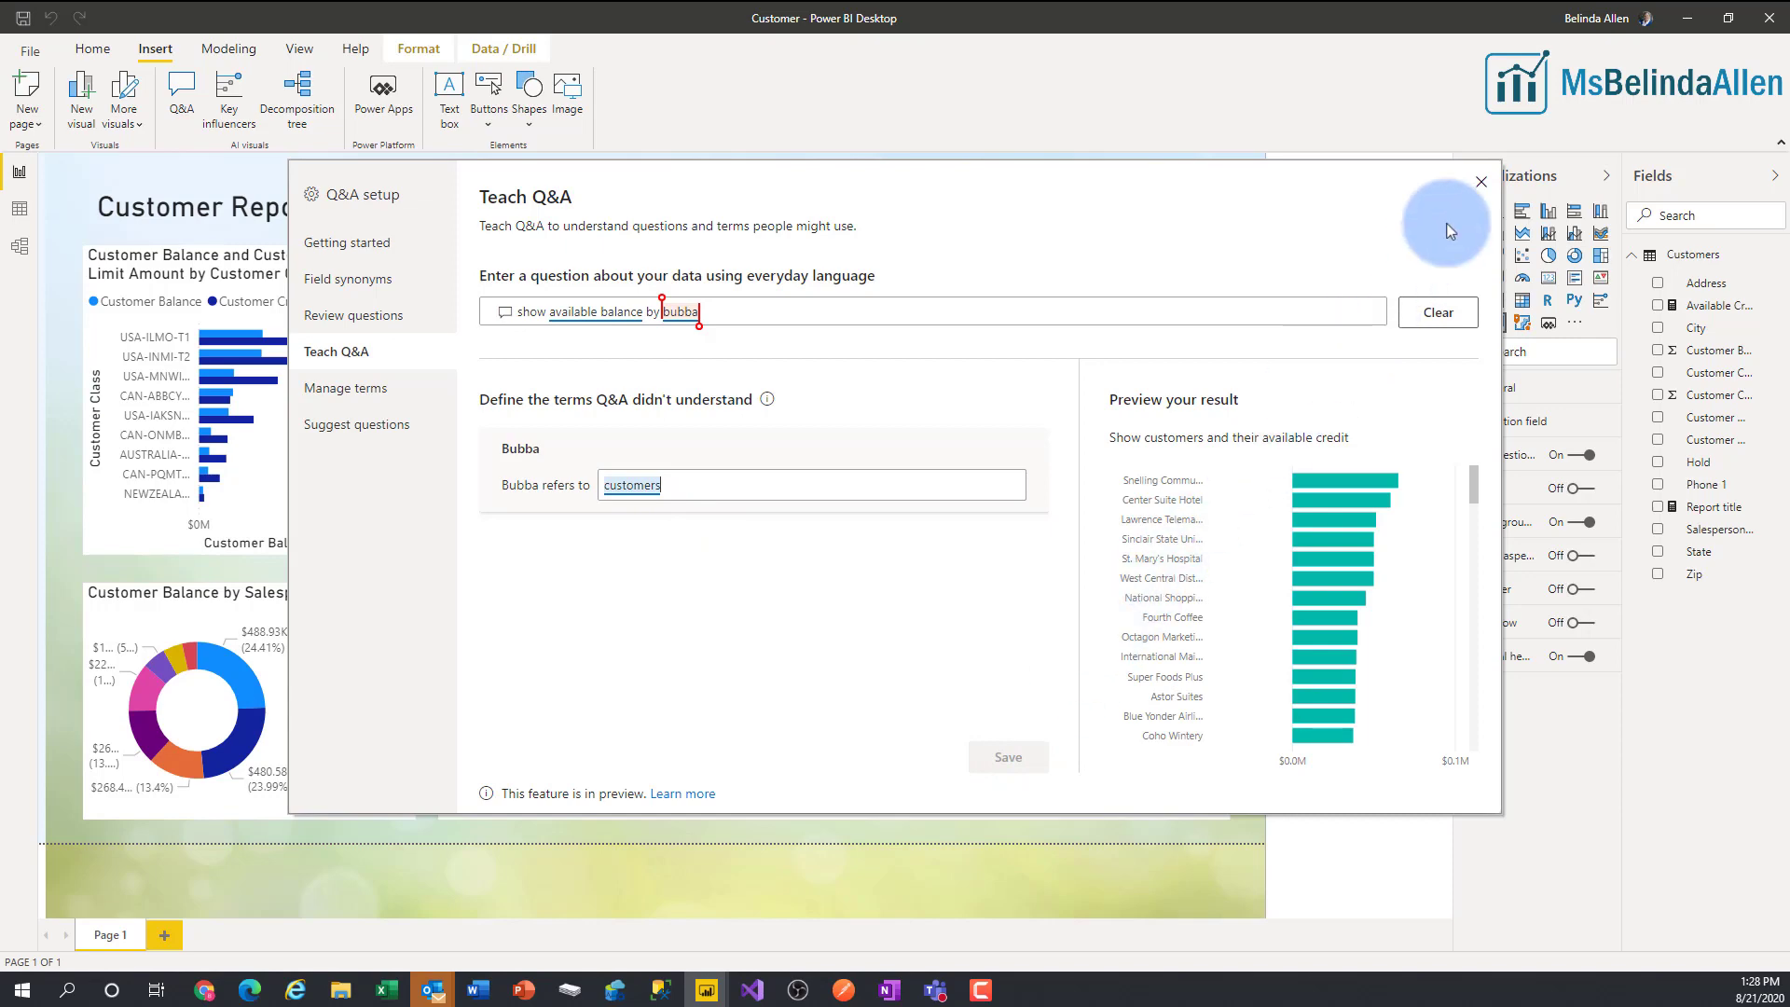
left_click(1482, 184)
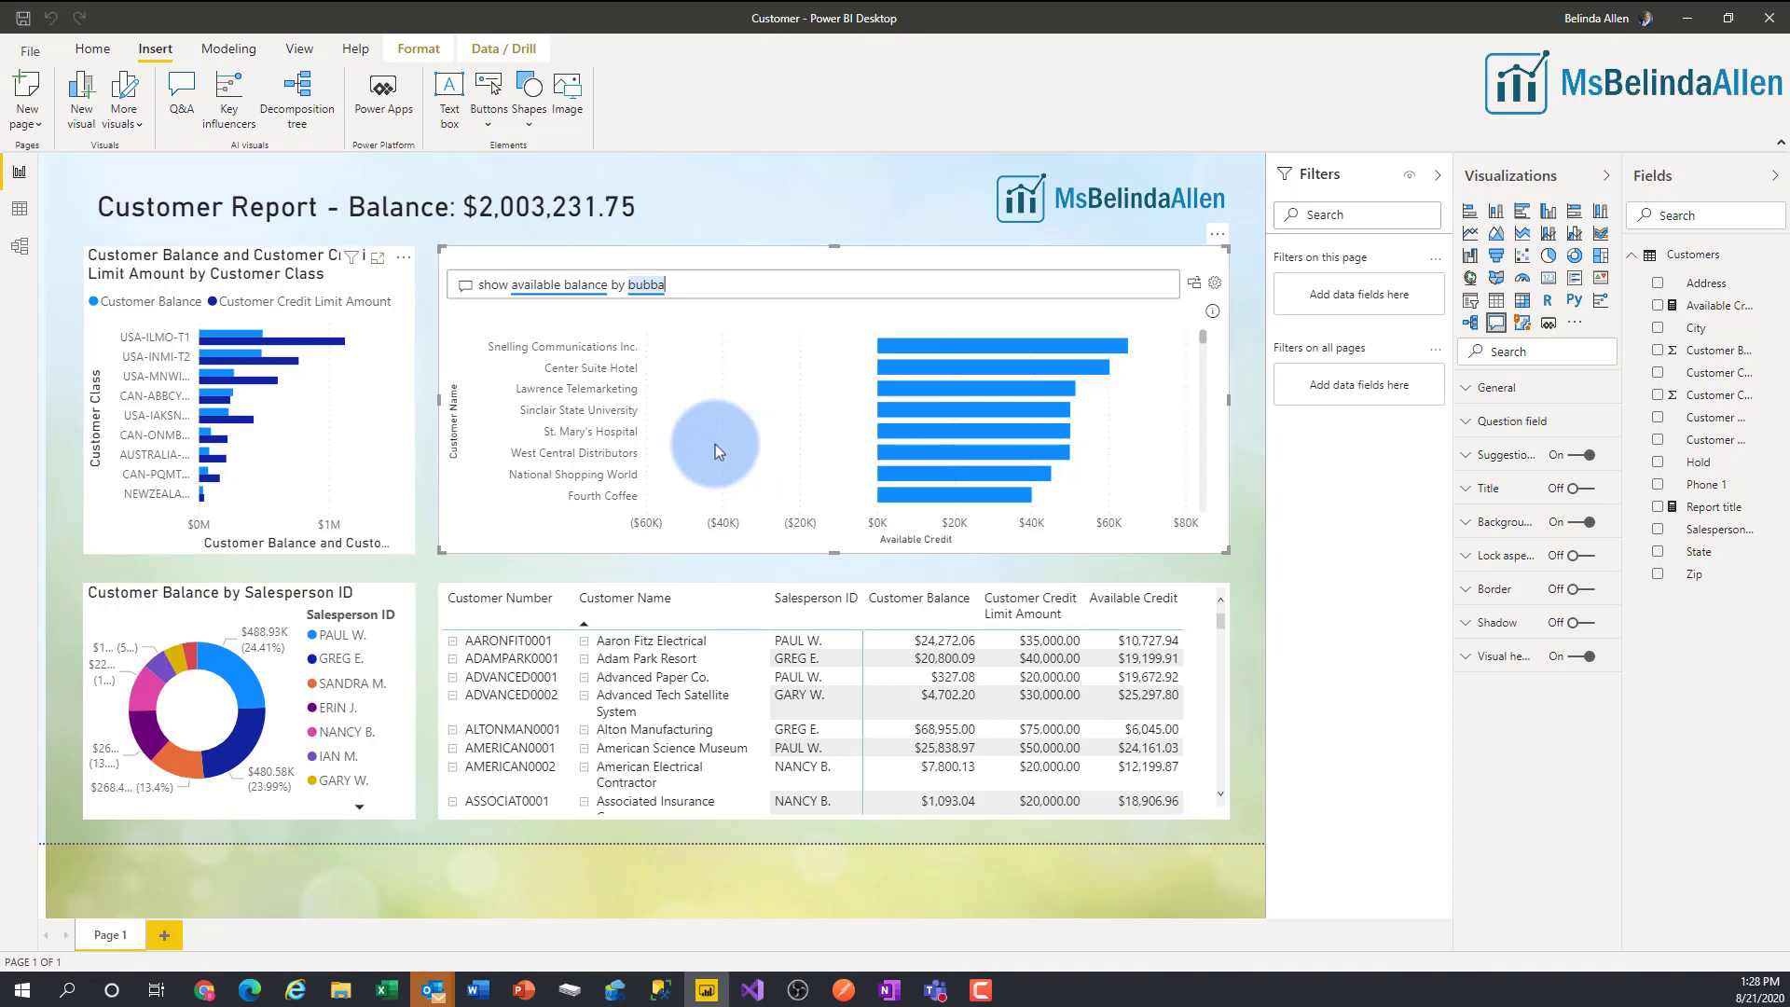
- In Model view, add 'client' and 'Guest' to the Customer Name field's synonyms
left_click(20, 244)
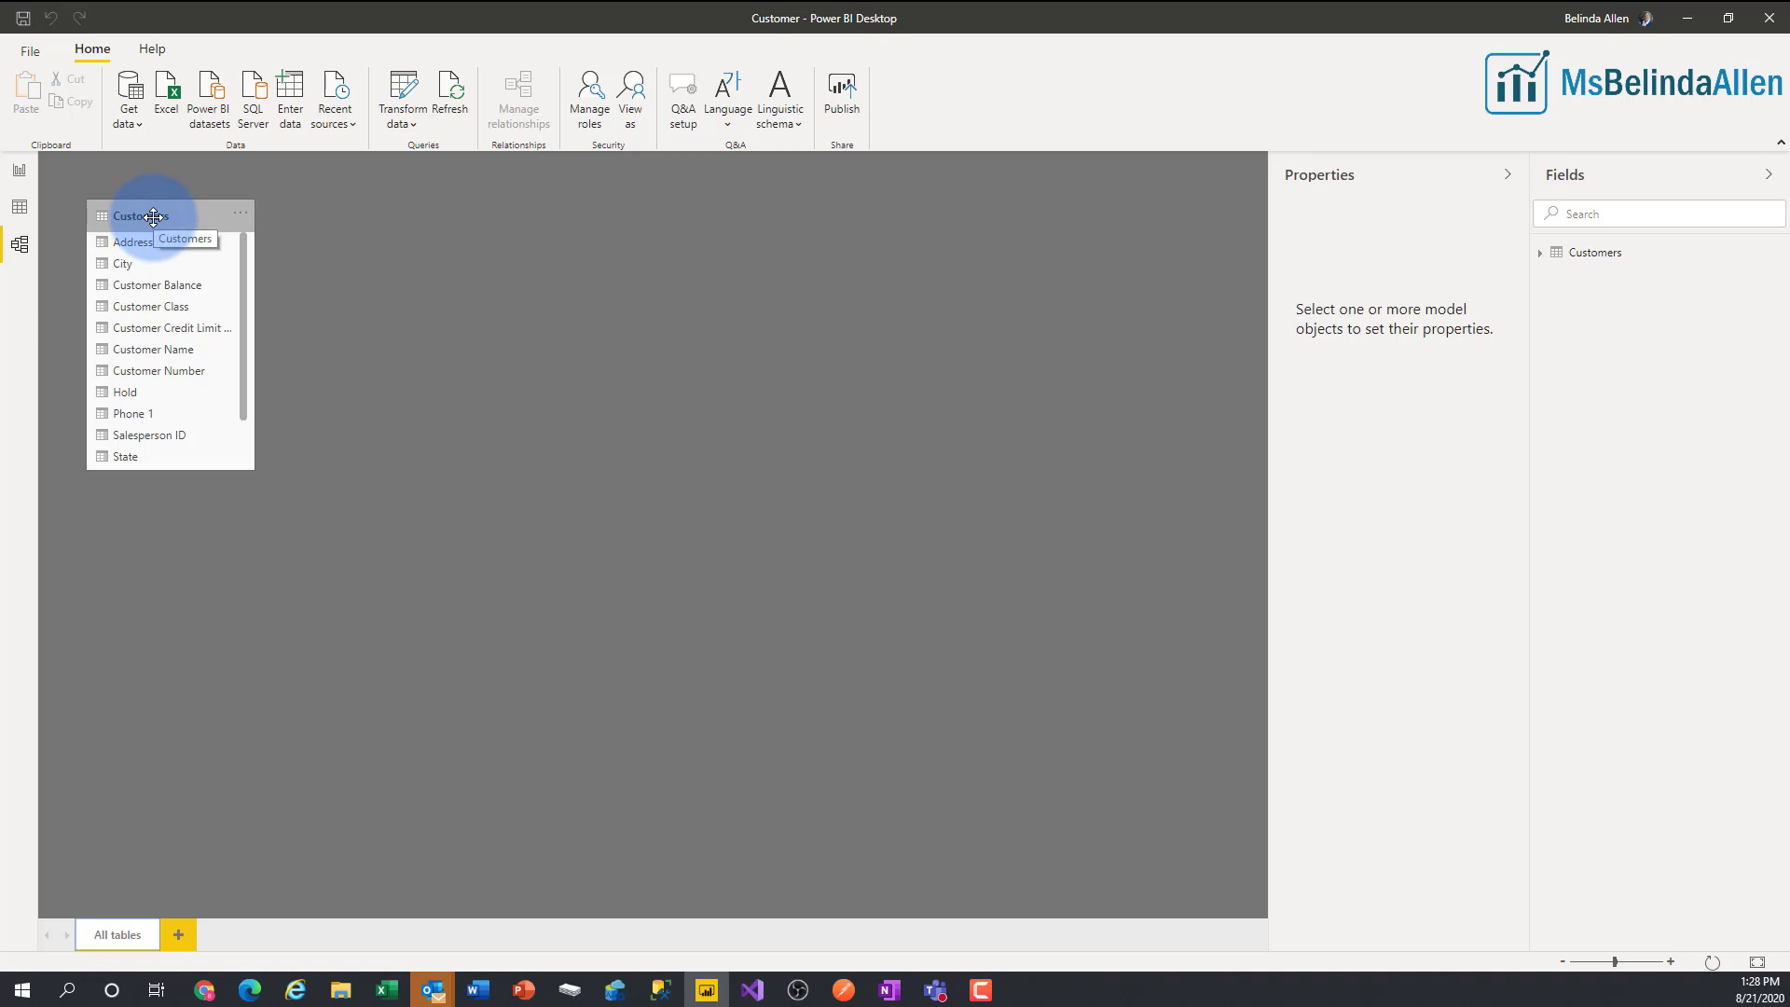
left_click(172, 352)
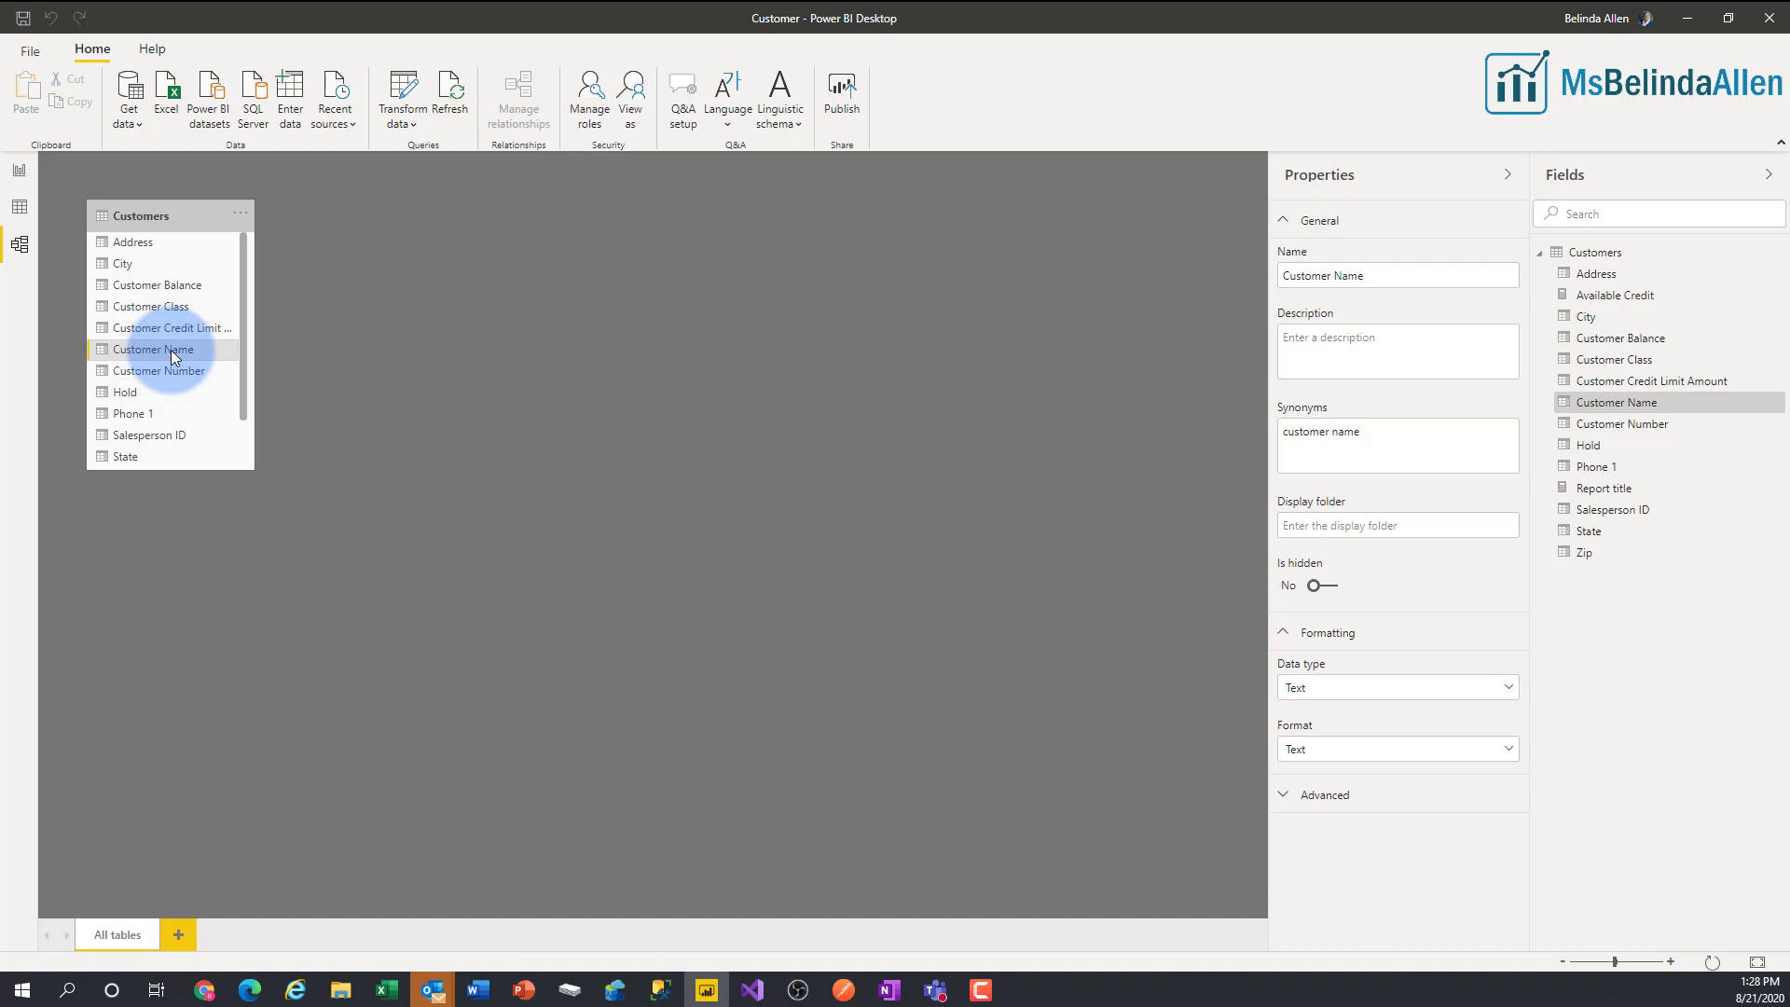
left_click(1412, 421)
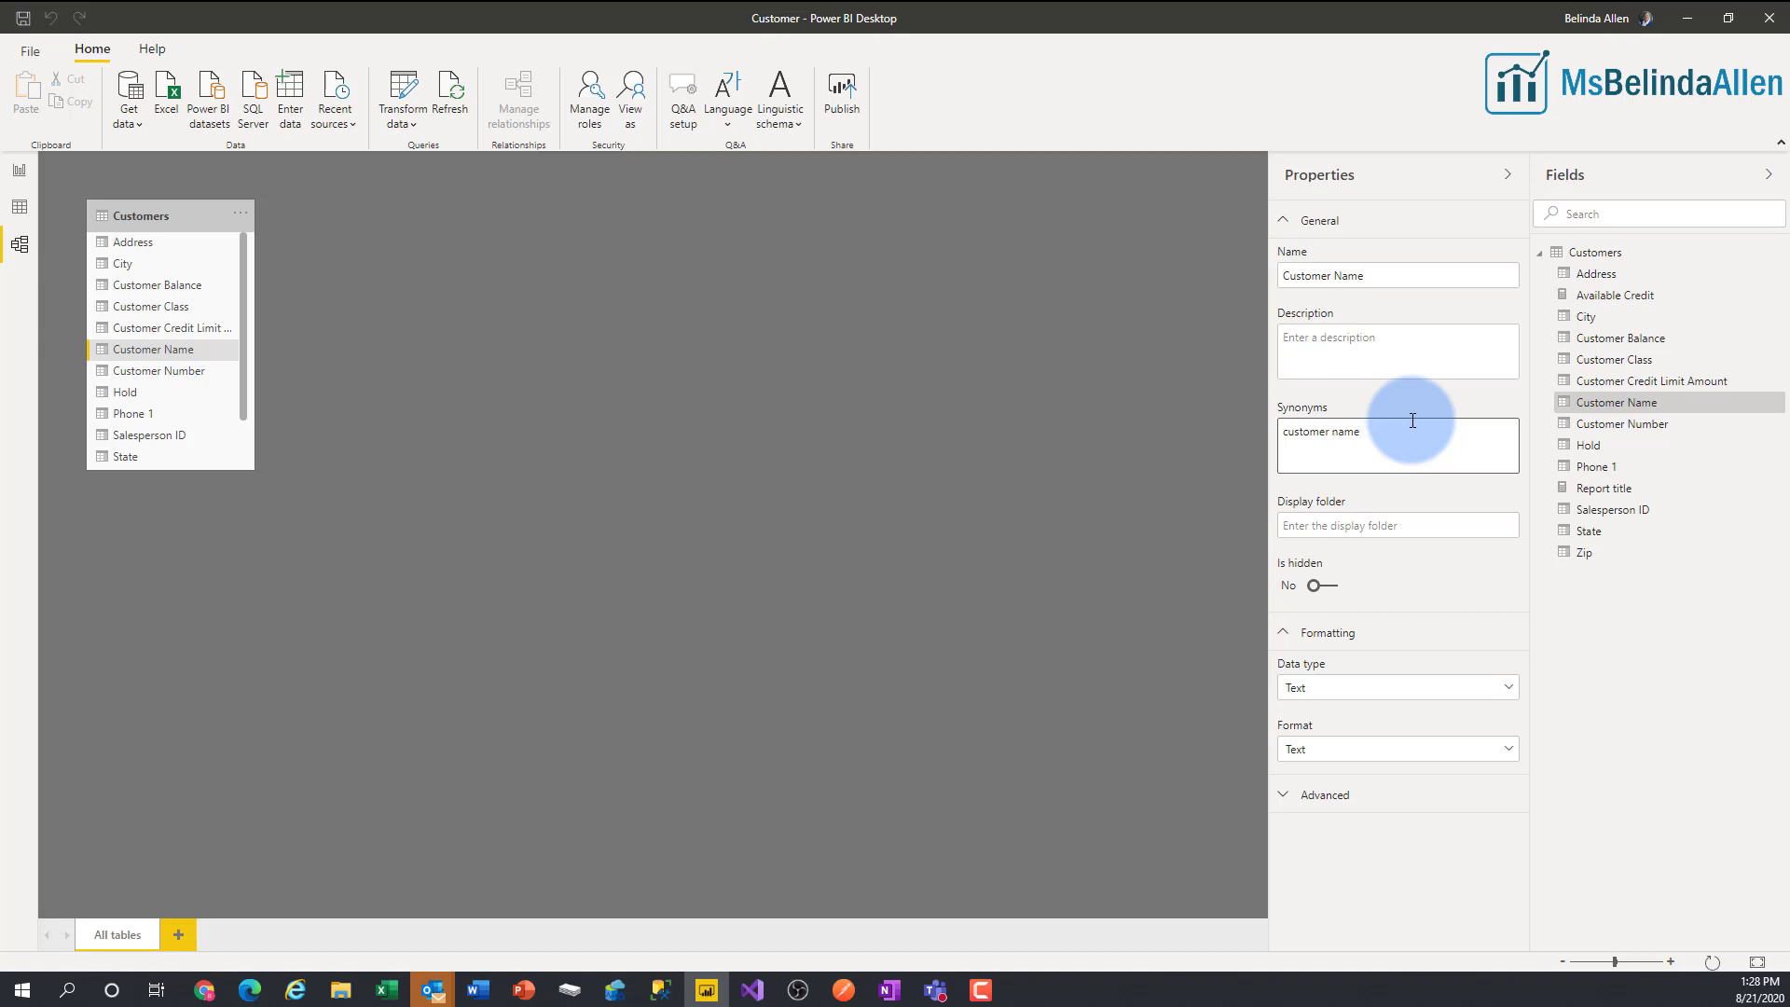
type("me, client, Guest")
key("Return")
- On the report, change 'bubba' to 'guest' and run 'show available balance by guest'
left_click(1368, 690)
left_click(515, 360)
left_click(20, 174)
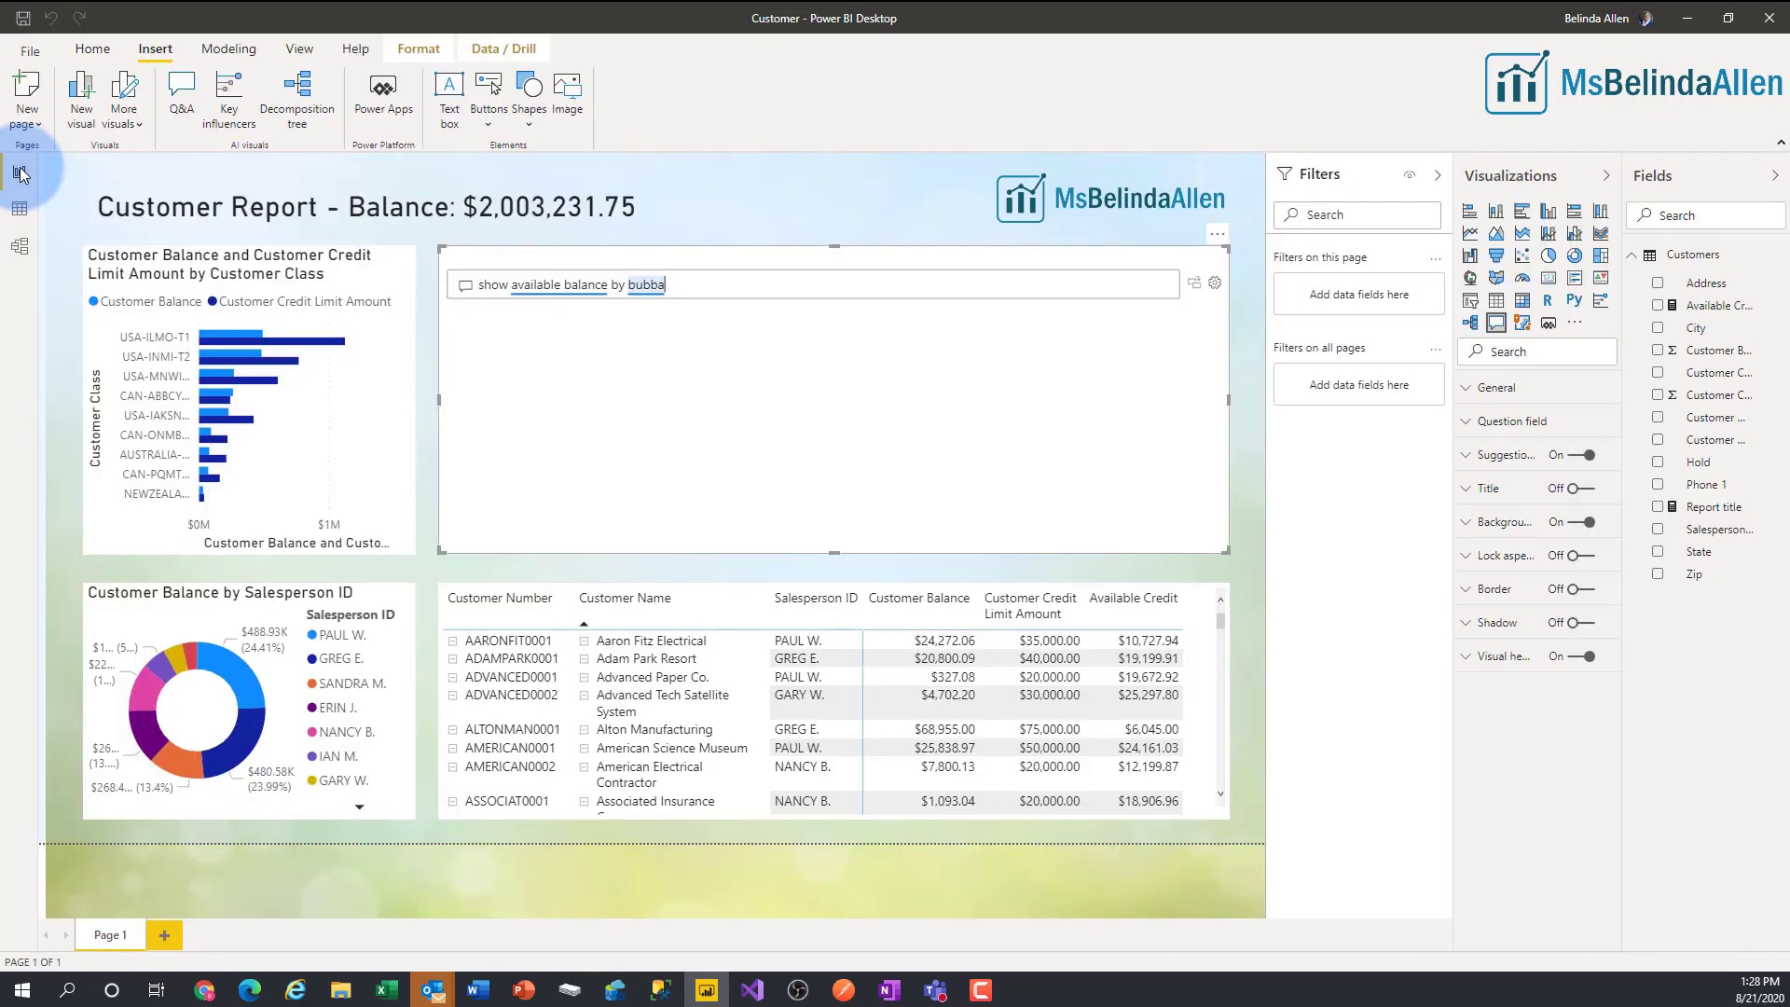
left_click_drag(673, 285, 631, 290)
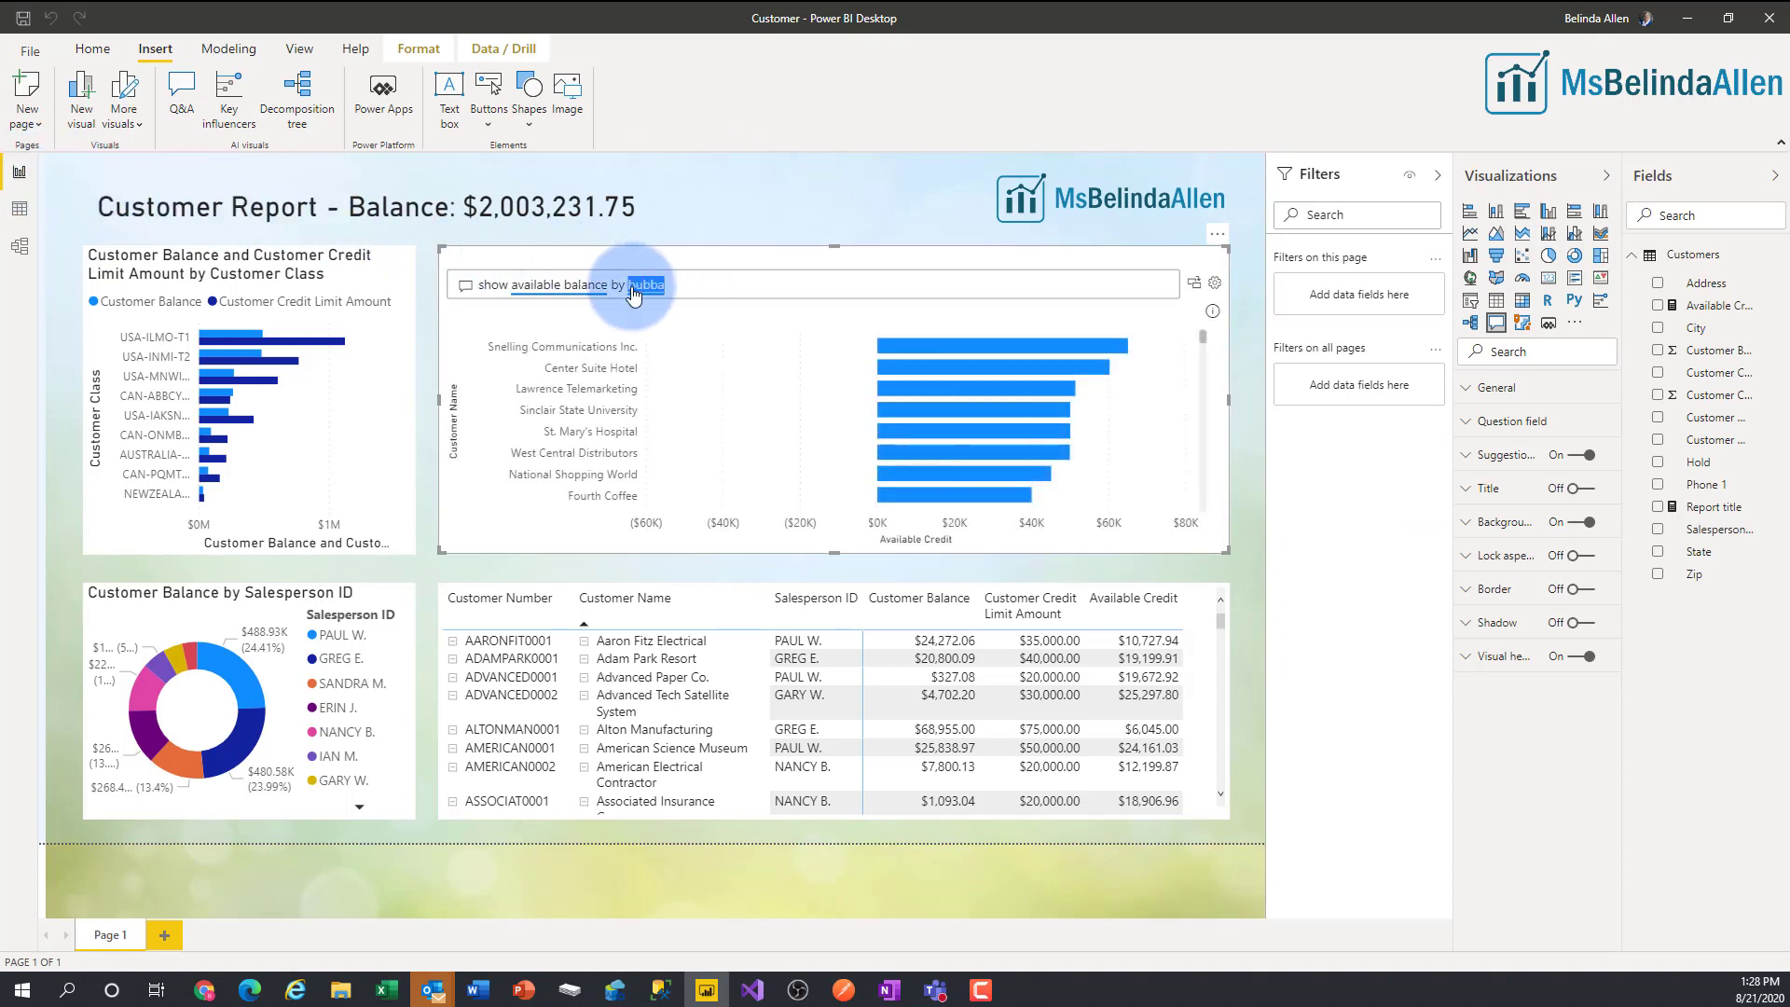
type("guest")
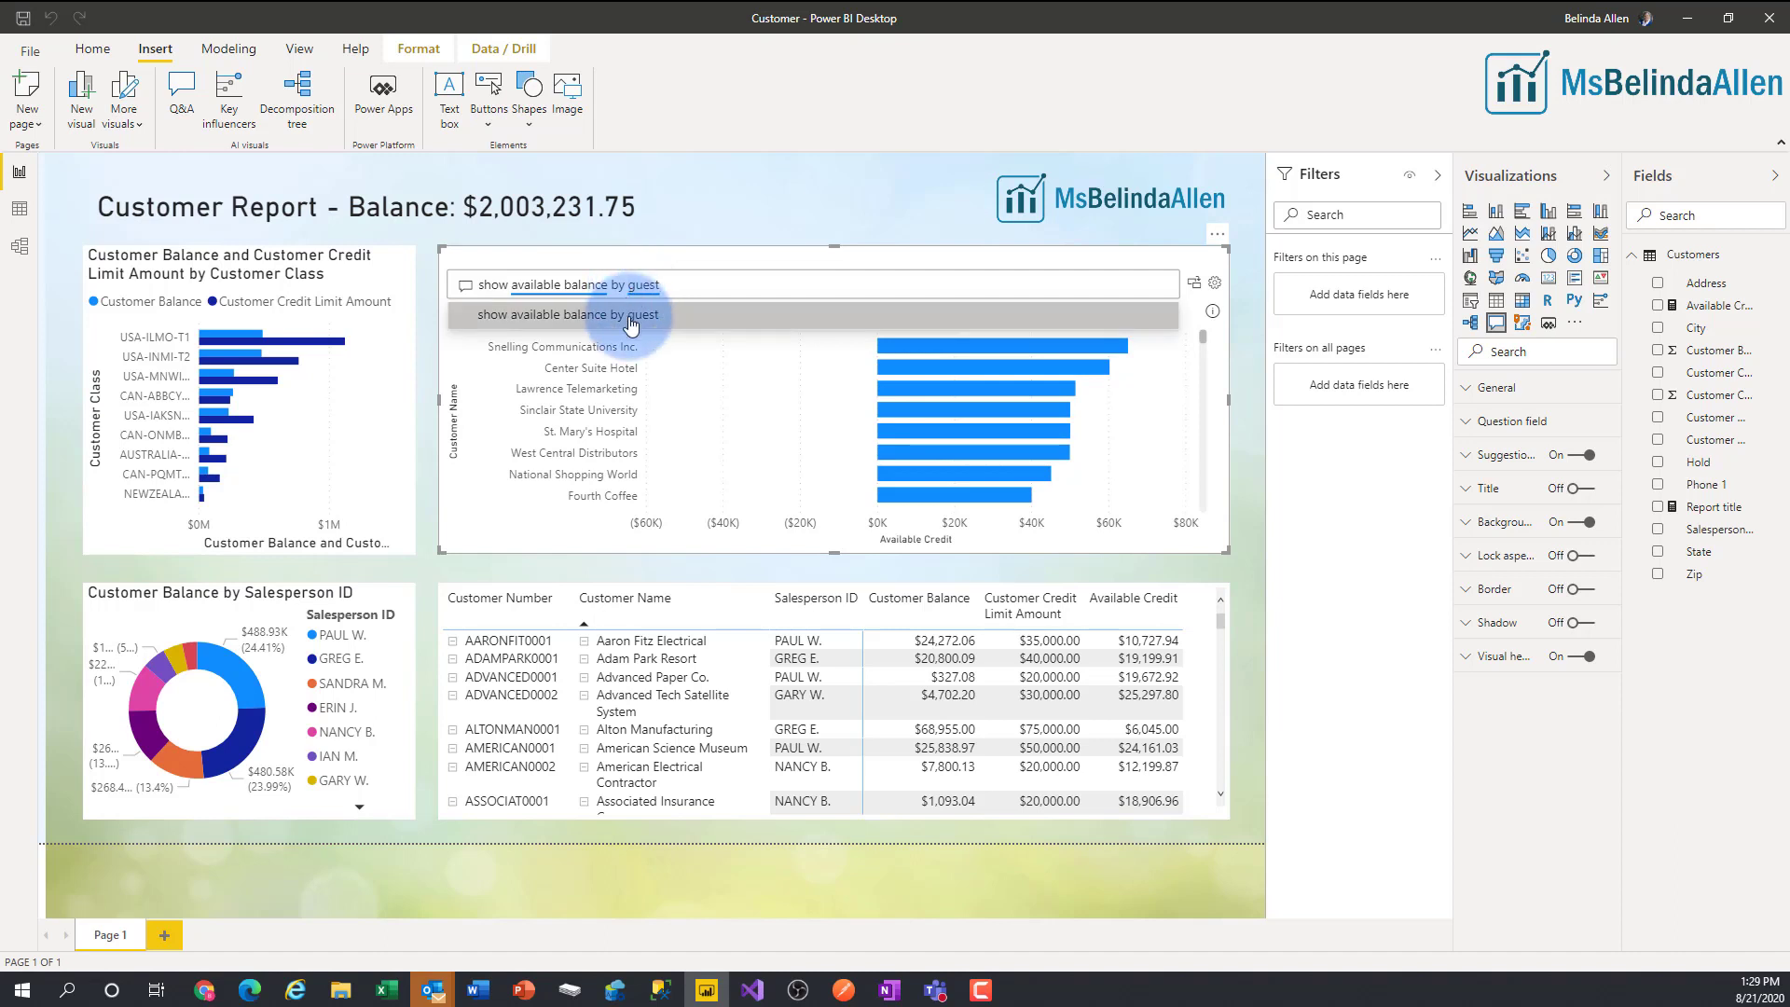
left_click(631, 317)
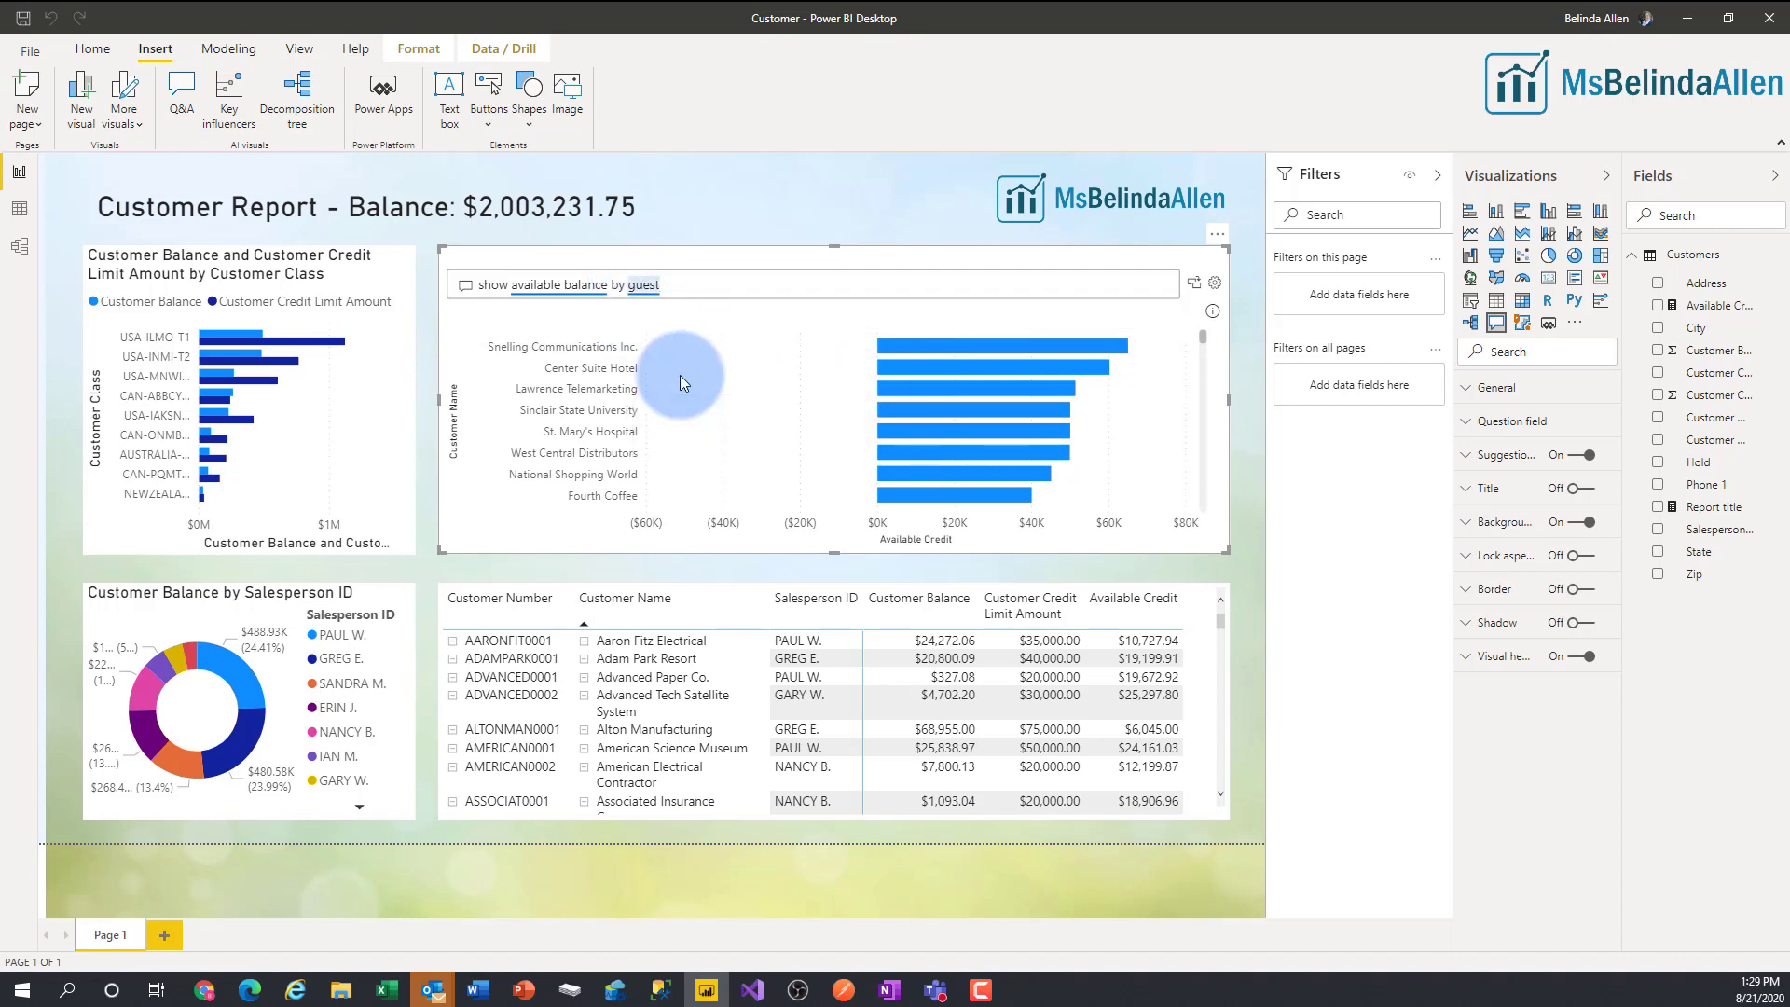